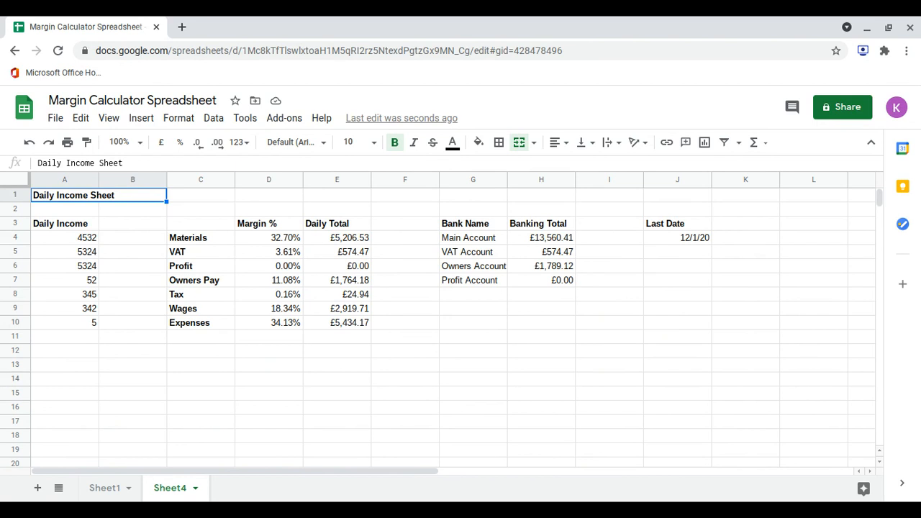
Step: Review the margin percentages and the category names from Materials to Expenses on Sheet1
click(105, 488)
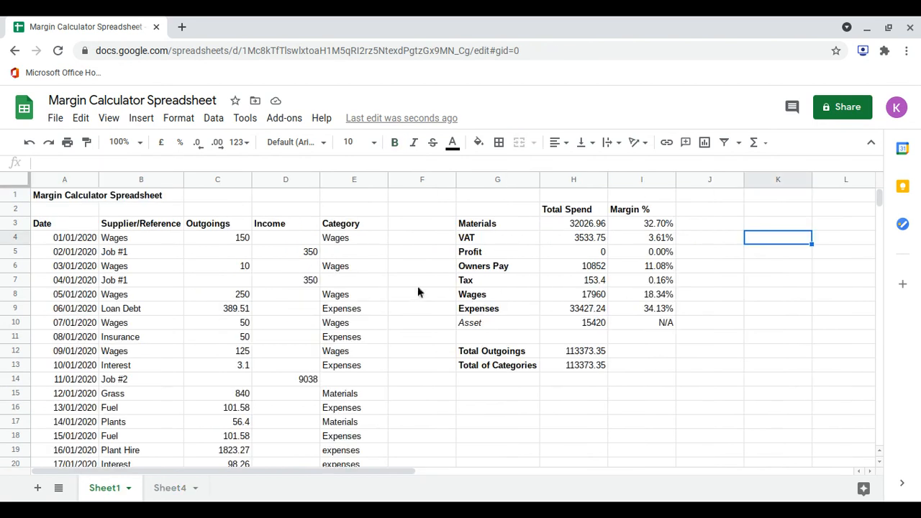
drag(652, 224, 665, 322)
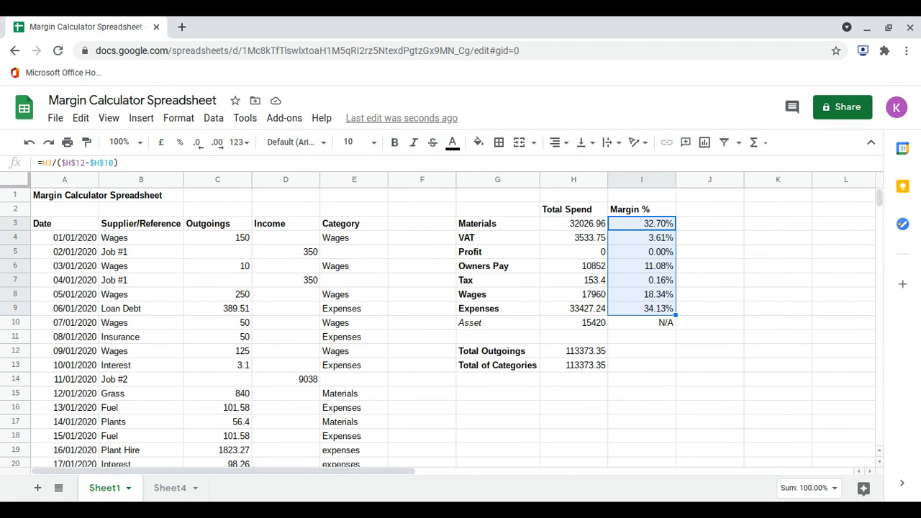
click(689, 229)
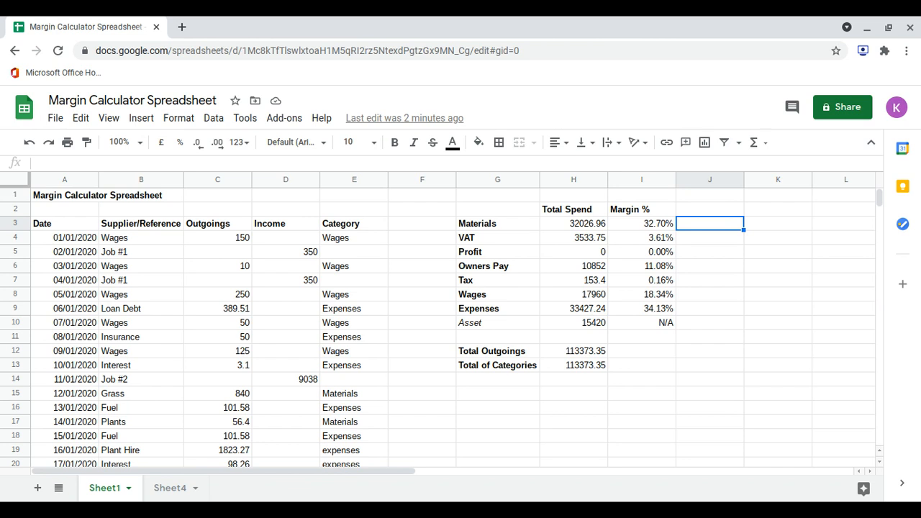
drag(660, 224, 642, 309)
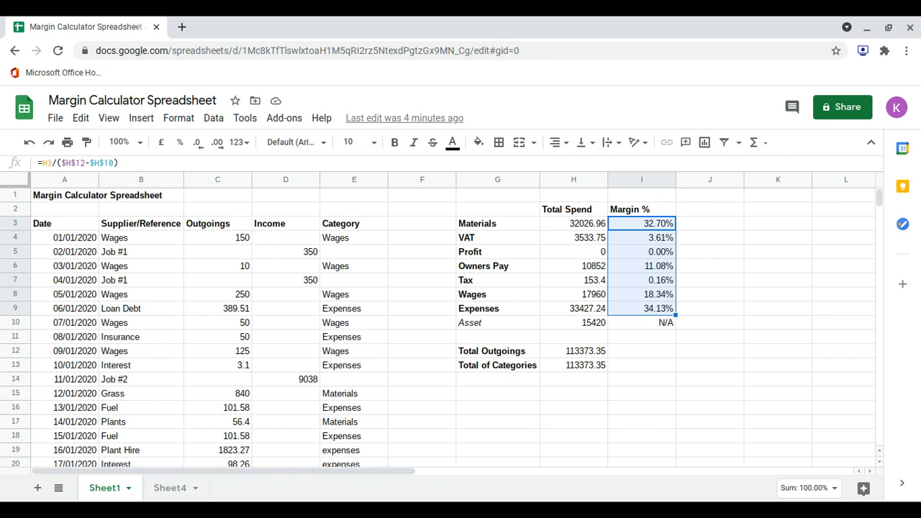
click(510, 224)
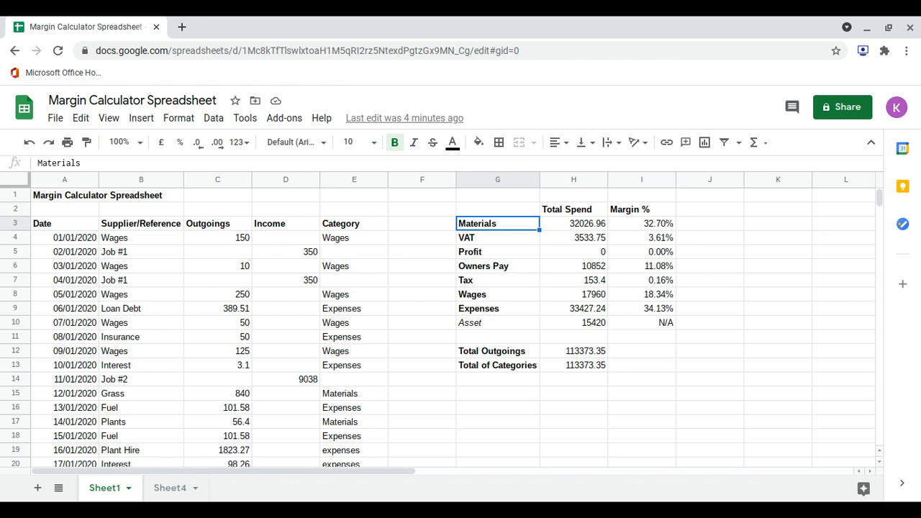
drag(512, 227, 502, 310)
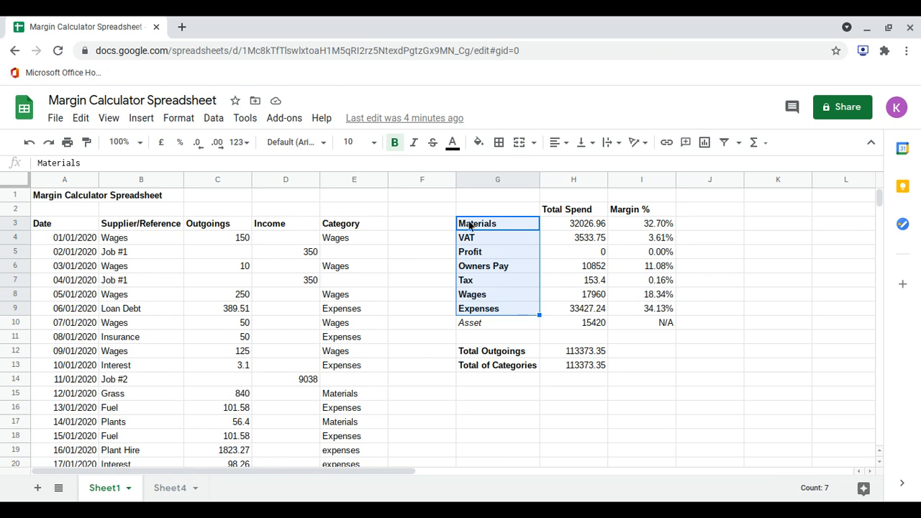
drag(469, 225, 468, 244)
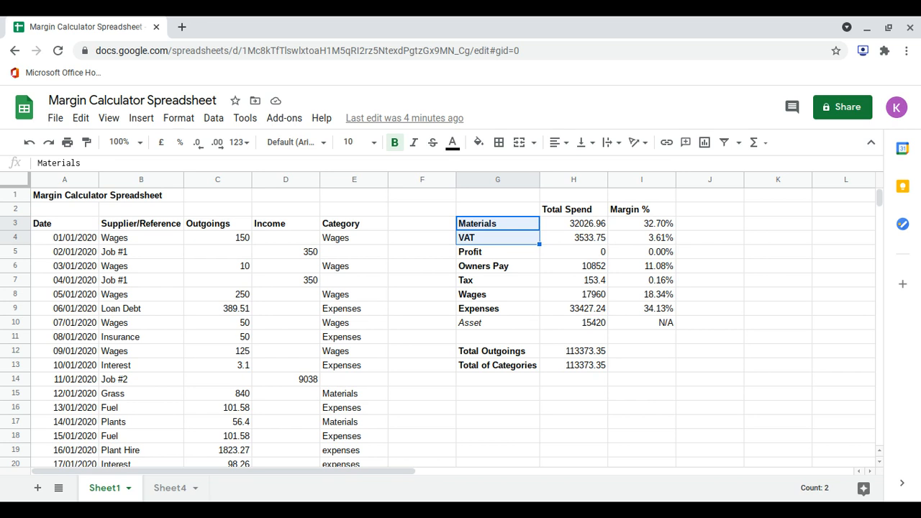
Step: Rename Sheet1 as "Margin Calculator"
double_click(106, 489)
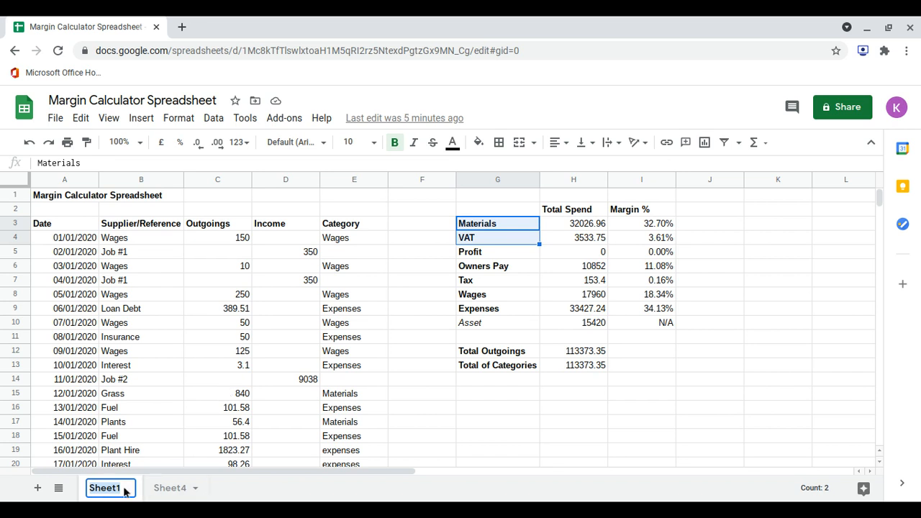
text(Margin)
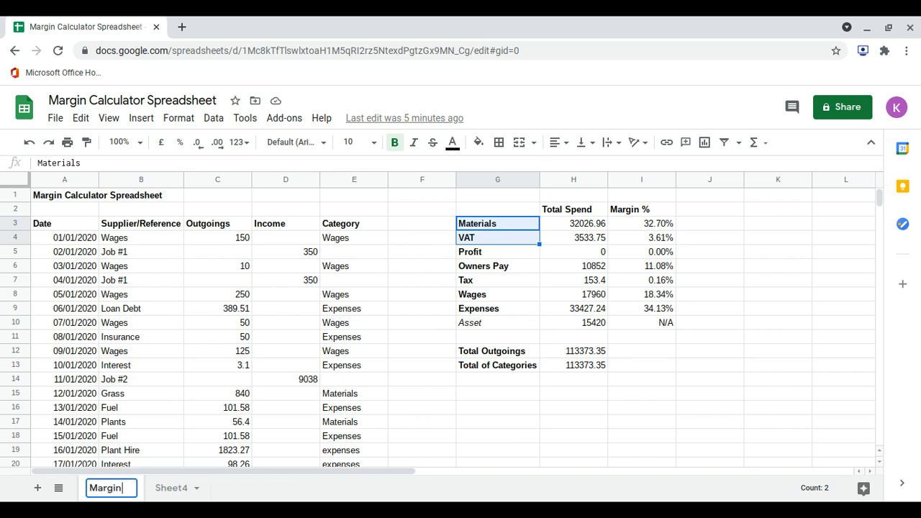
text( Cac)
key(BackSpace)
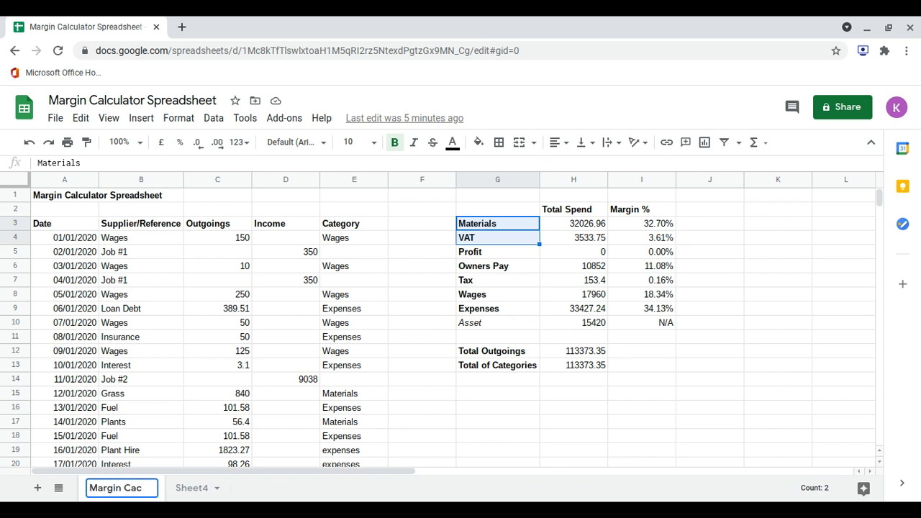
text(lculator)
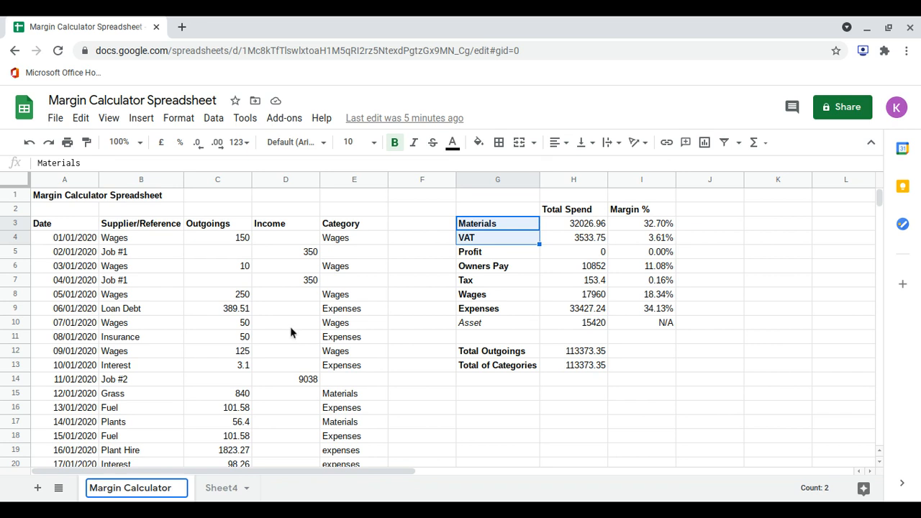
Step: Rename Sheet4 as "Income Sheet"
click(221, 488)
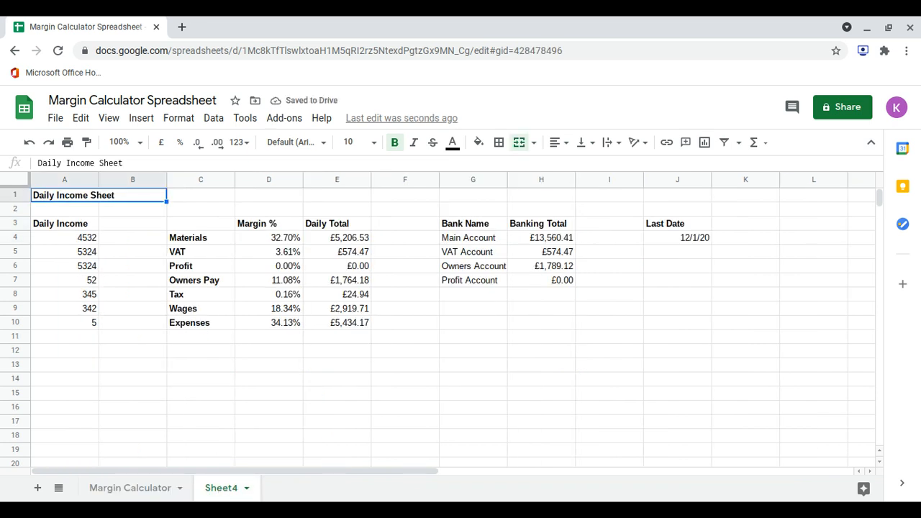
double_click(222, 489)
text(Income Sheet)
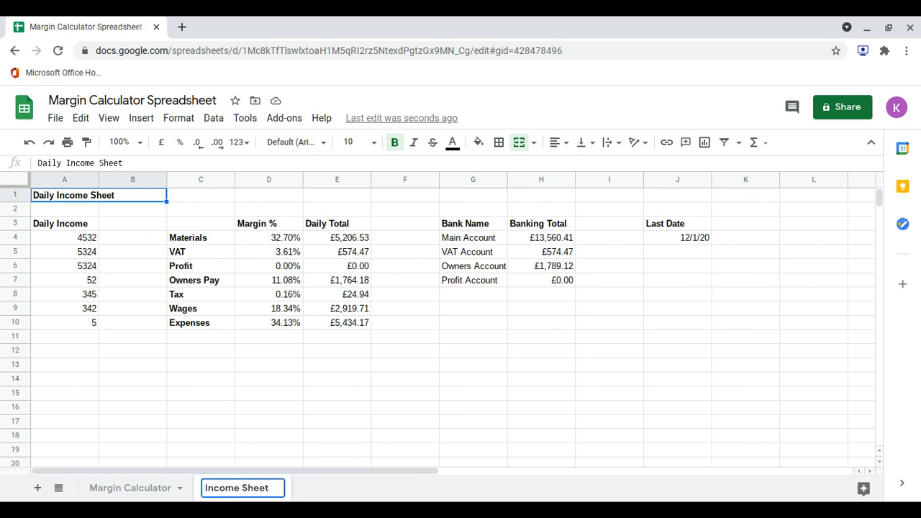
key(Return)
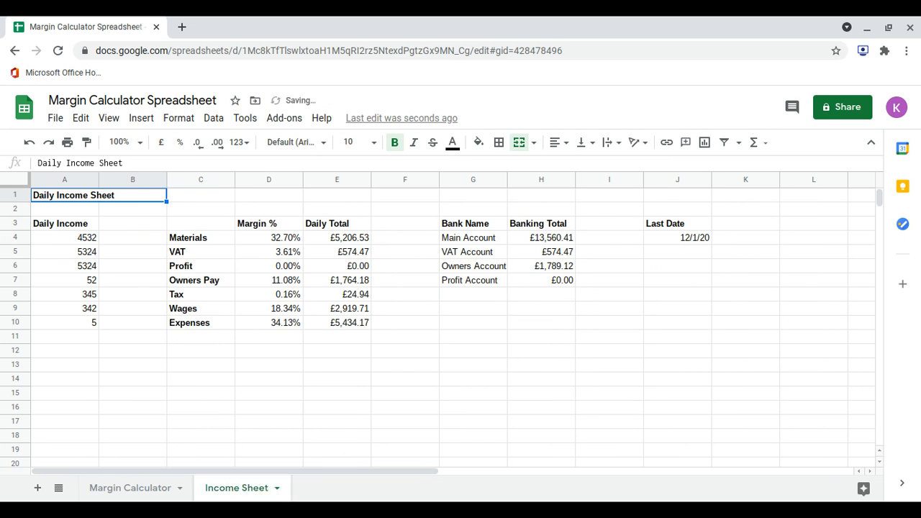
Step: Add a new sheet to the workbook and name it "Materials Budget"
click(37, 489)
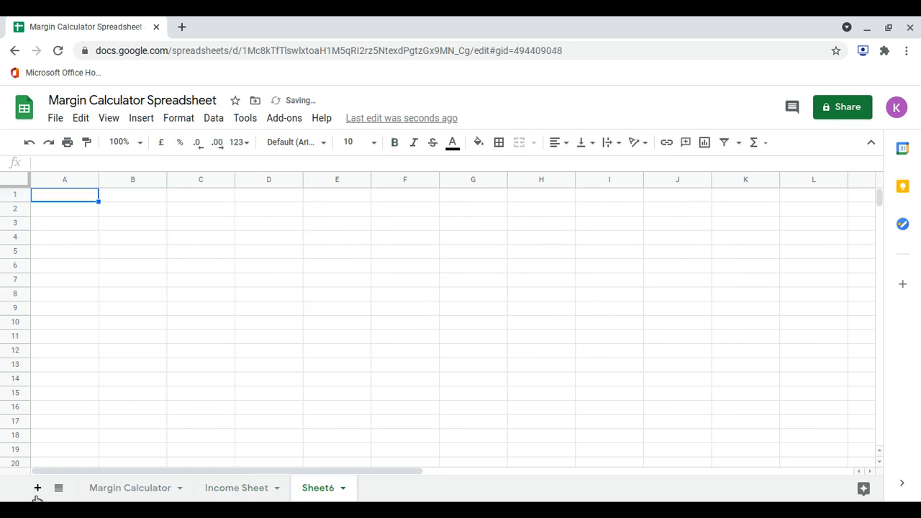
double_click(326, 489)
text(Mat)
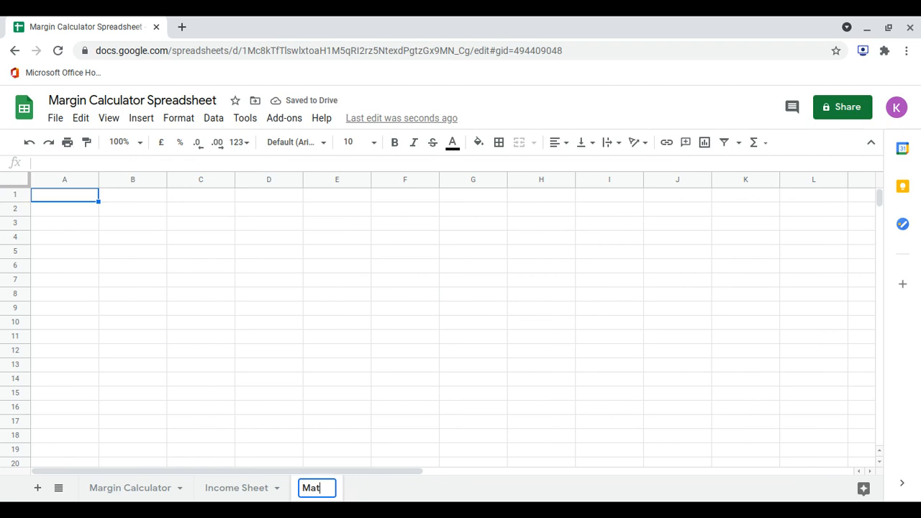
text(erials Bidget)
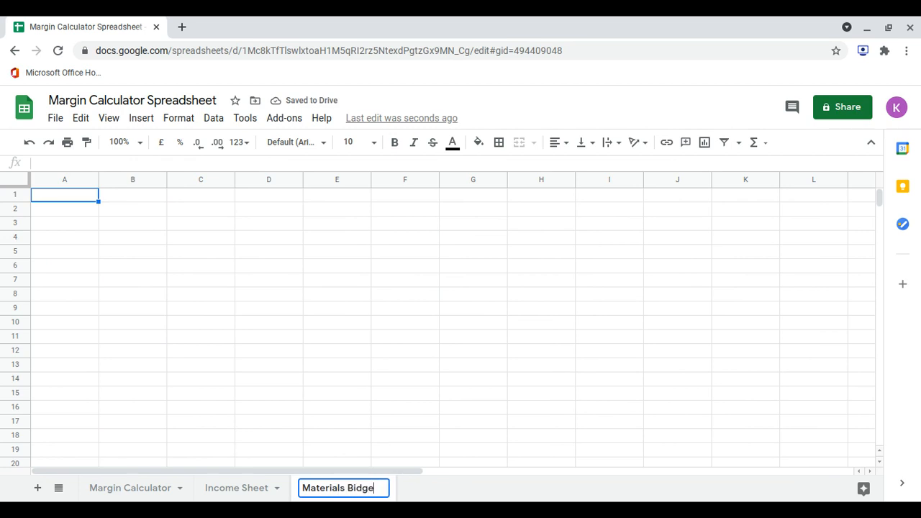
key(BackSpace)
key(BackSpace)
key(BackSpace)
key(BackSpace)
key(BackSpace)
text(udget)
key(Return)
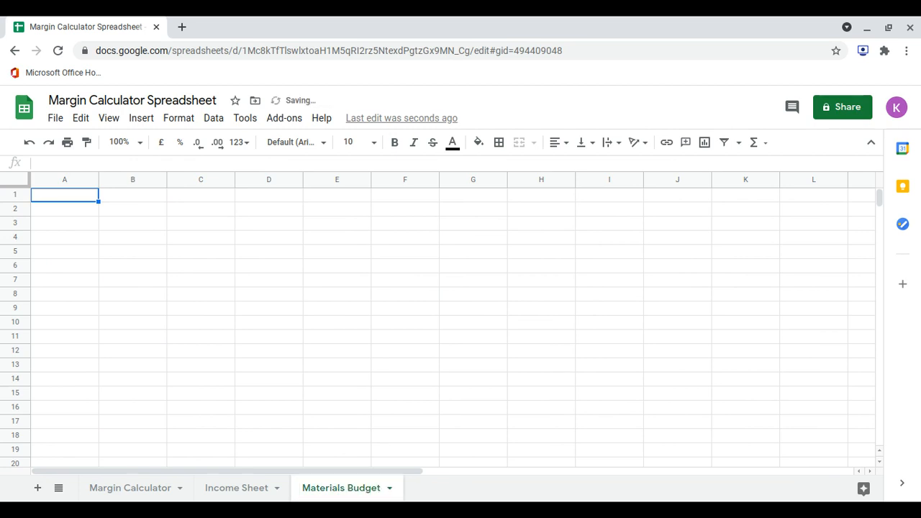
Step: Add another new sheet and name it "VAT Budget"
click(37, 489)
double_click(434, 489)
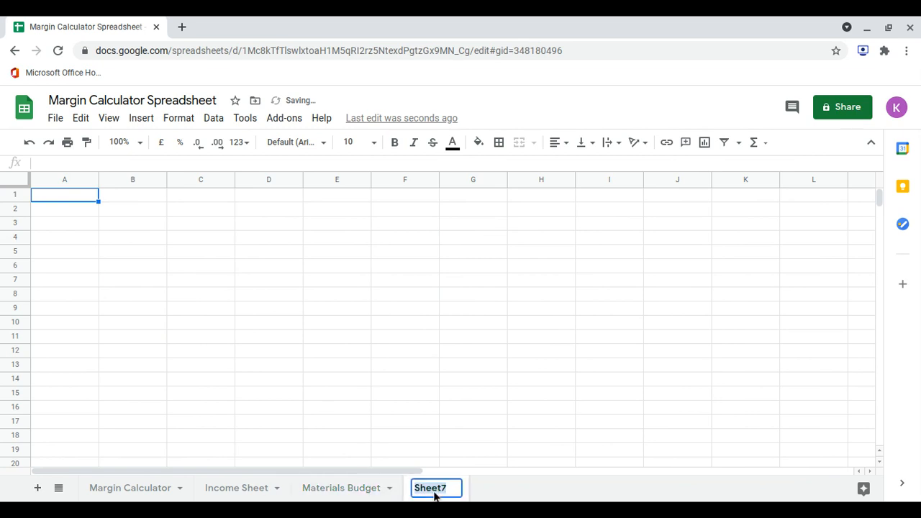
text(VAT Bidget)
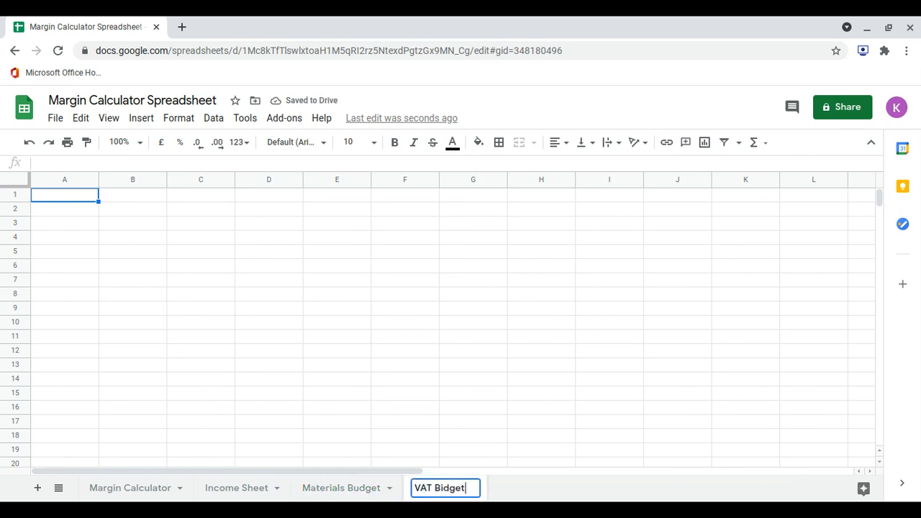
key(BackSpace)
key(BackSpace)
key(BackSpace)
key(BackSpace)
key(BackSpace)
text(udget)
key(Return)
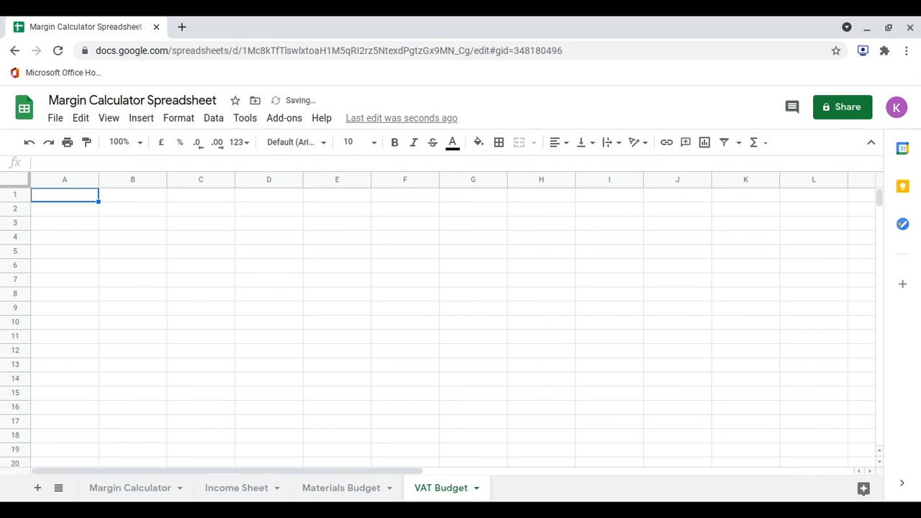
Step: Enter the bold title "Materials Budget" in cell A1 of the Materials Budget sheet
click(355, 497)
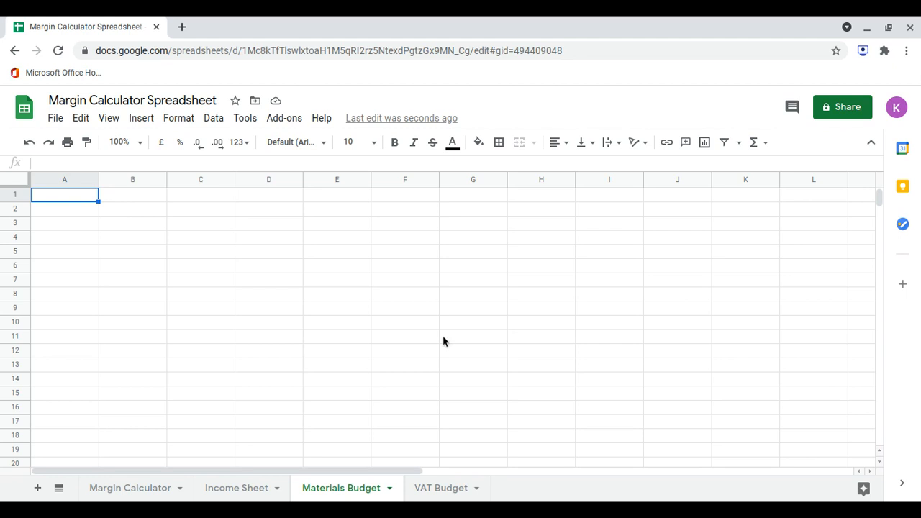
click(441, 490)
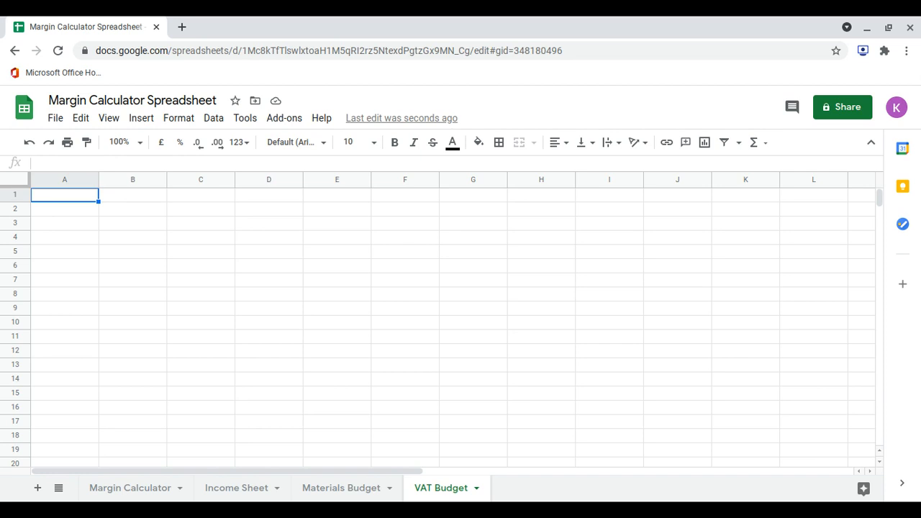
click(346, 490)
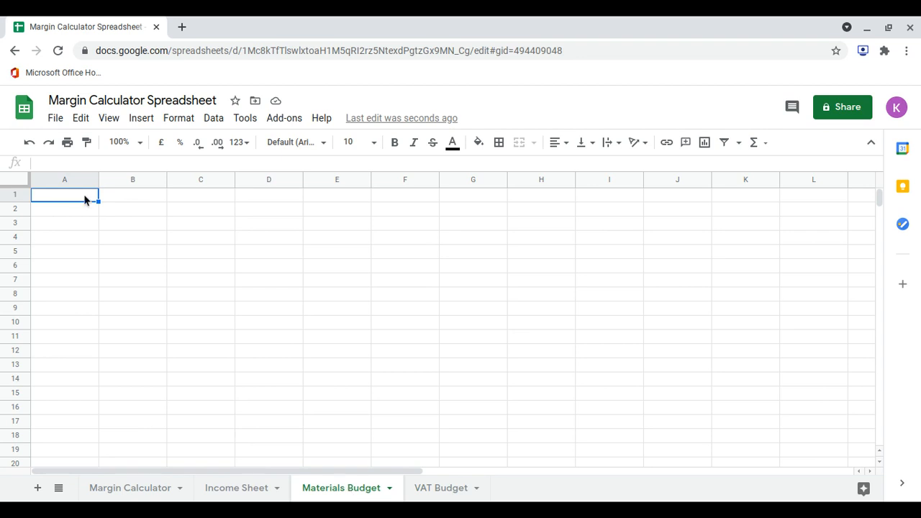
key(Return)
key(ctrl+b)
text(Materials Bidg)
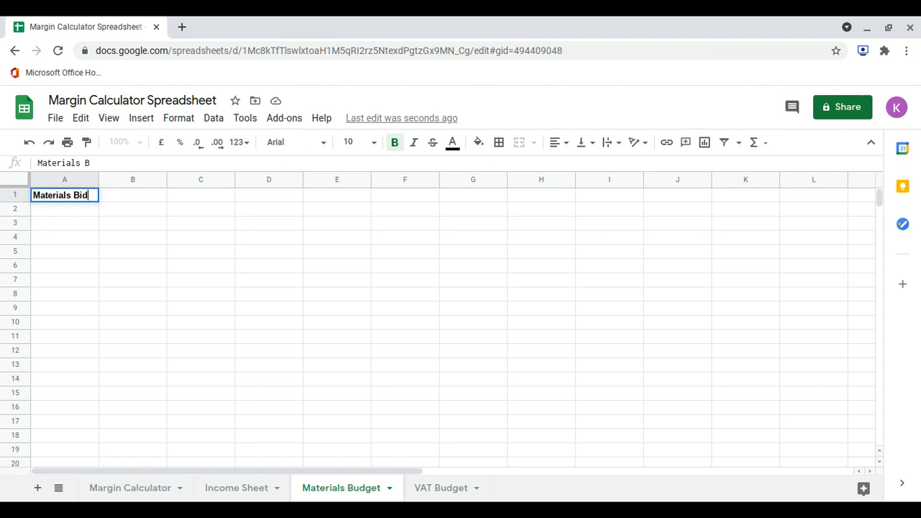
key(BackSpace)
key(BackSpace)
key(BackSpace)
text(udget)
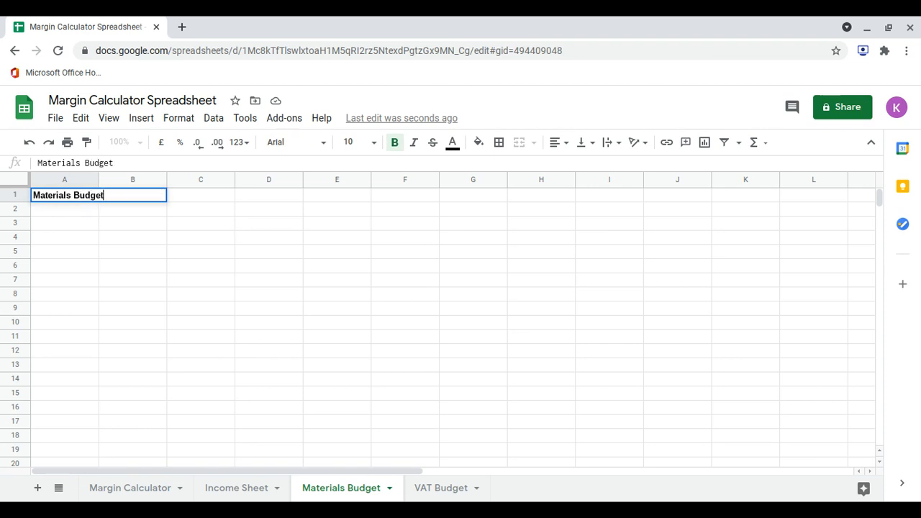
key(Return)
Step: Enter the column headers "Income" in A3 and "Spend" in B3 beneath the title
key(Return)
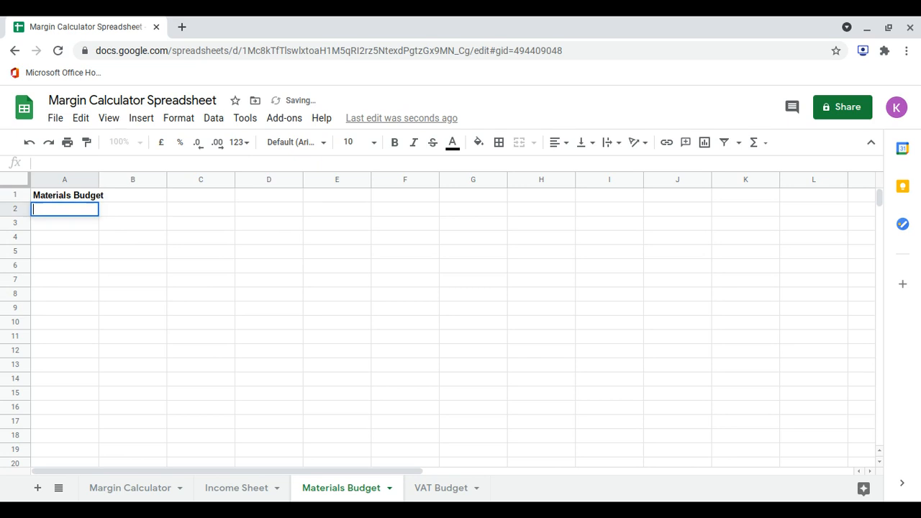
key(Return)
text(Income)
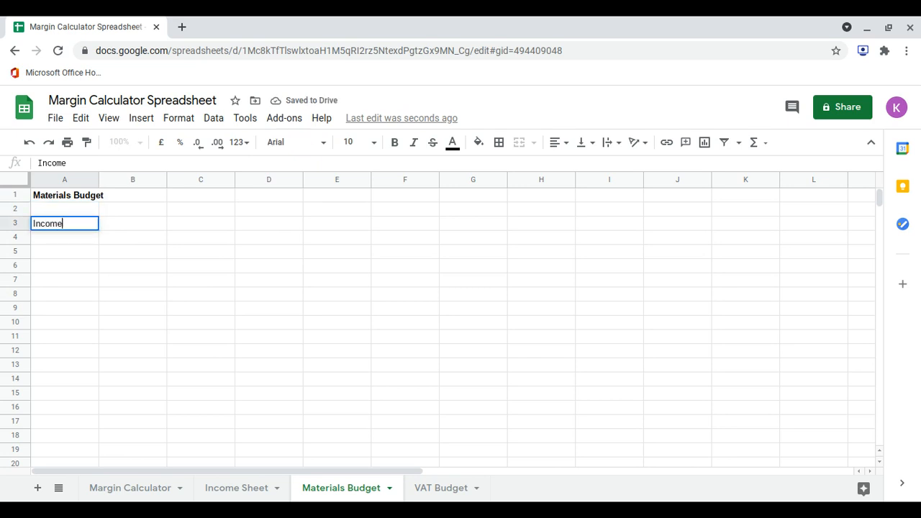
key(Tab)
text(Spend)
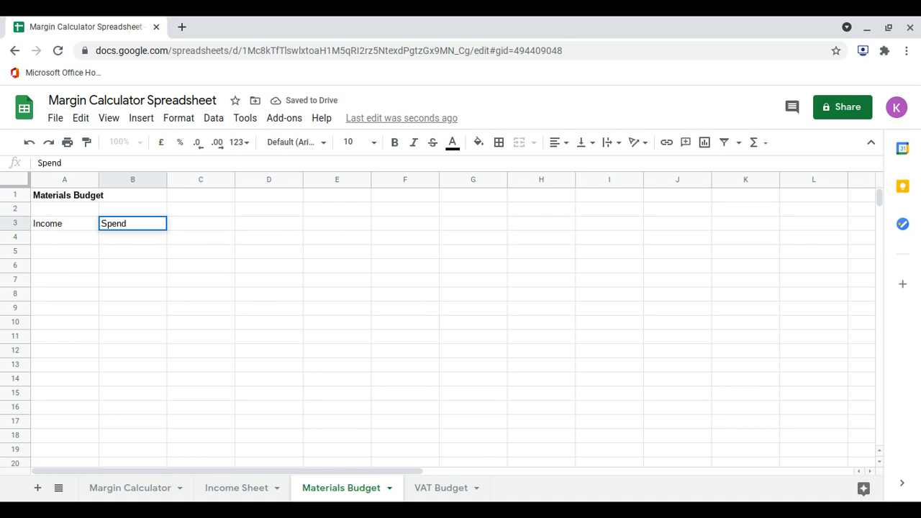
Step: Enter the label "Total budget" in cell D3
click(269, 223)
text(Total )
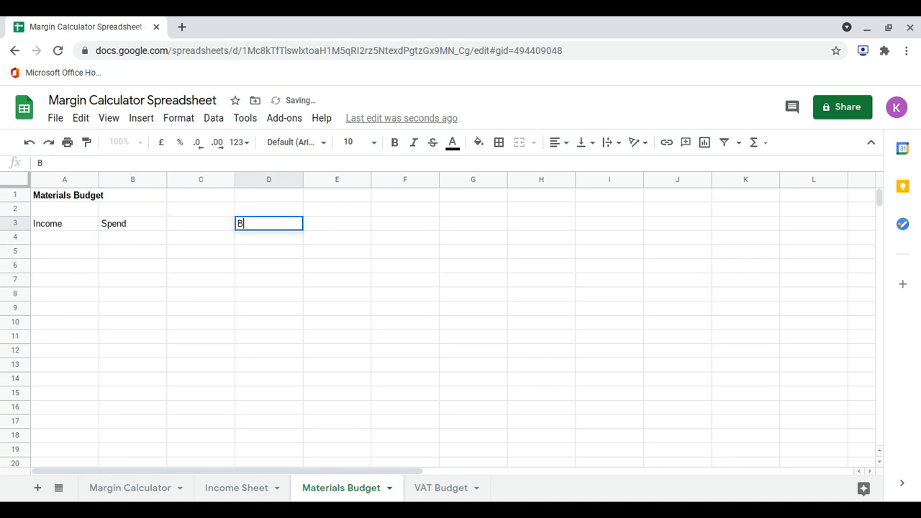
text(Bd)
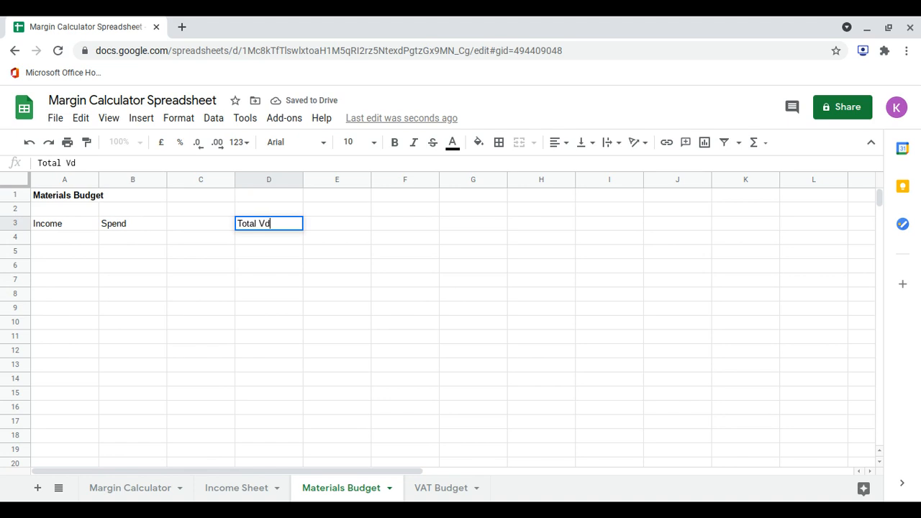
key(BackSpace)
key(BackSpace)
text(udget)
key(BackSpace)
key(BackSpace)
key(BackSpace)
key(BackSpace)
key(BackSpace)
text(vud)
key(BackSpace)
key(BackSpace)
key(BackSpace)
text(budget)
key(Return)
Step: Begin a formula in F3 of the Materials Budget sheet that totals the income column with =sum(a4:a)
key(Right)
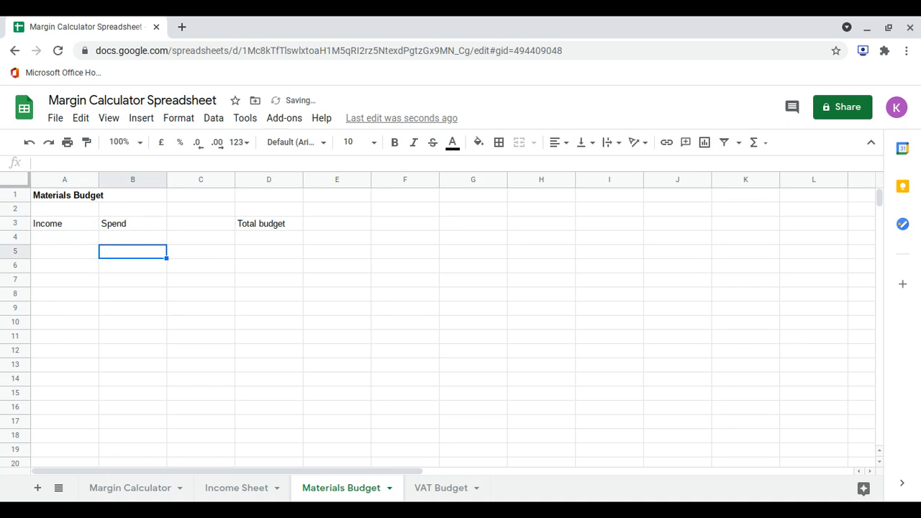
key(Up)
key(Right)
key(Right)
key(Right)
key(Right)
text(=)
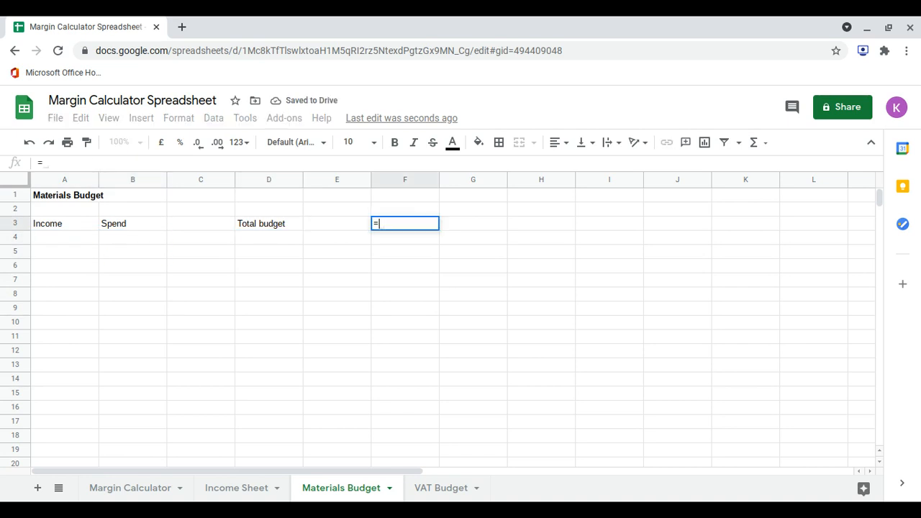
text(sum()
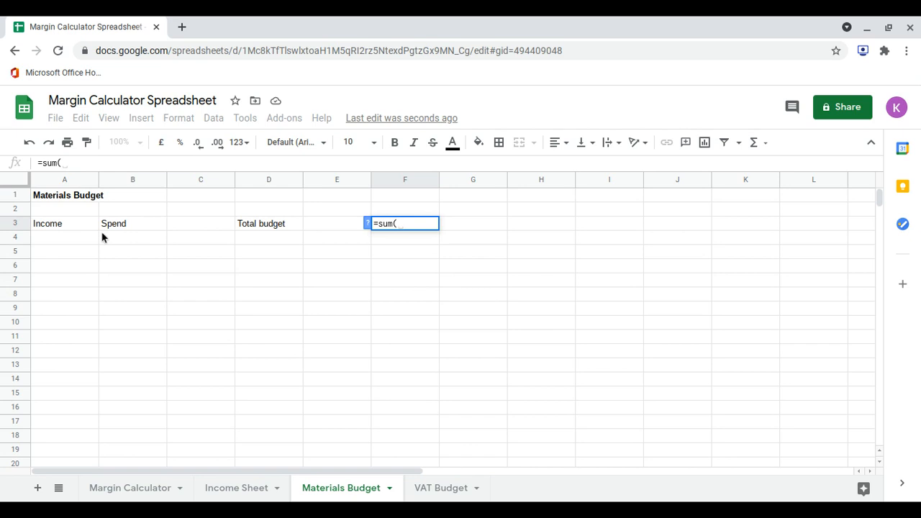
text(a4:a)
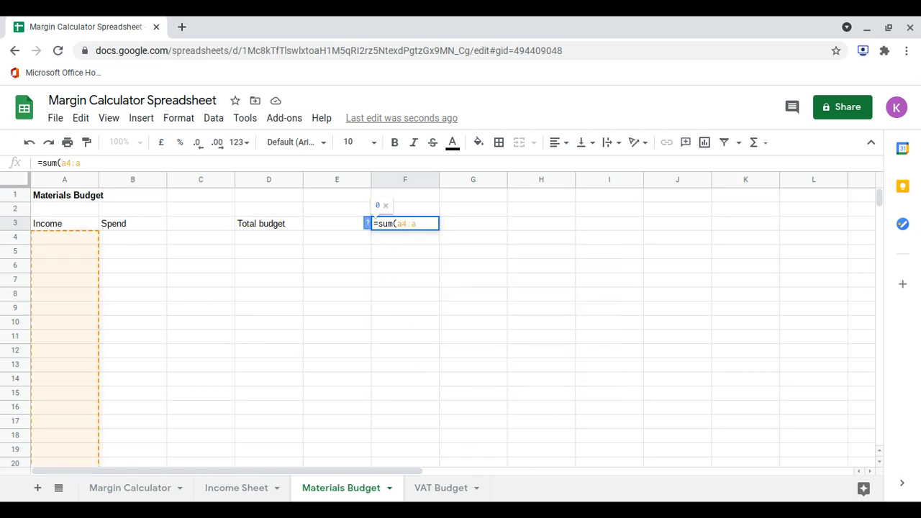
text())
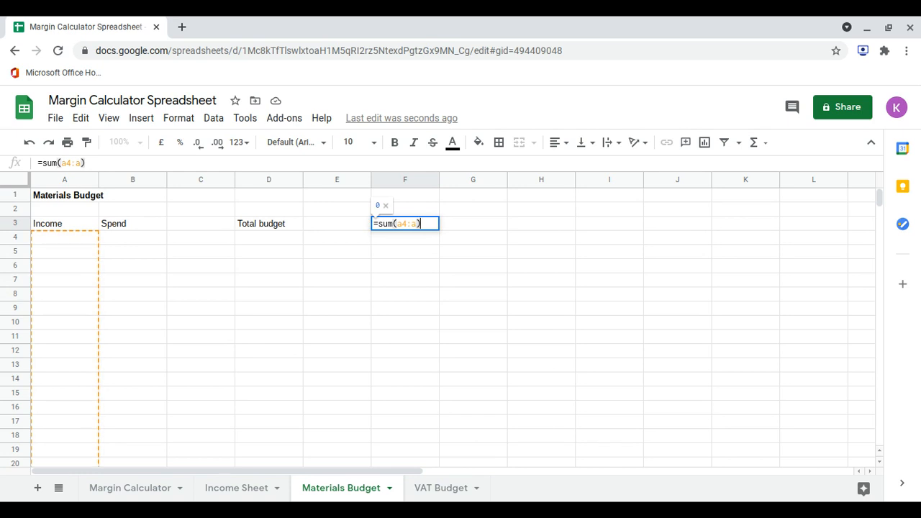
Step: Complete the formula by subtracting sum(b4:b) for the spend column, and move the formula cell to E3 beside the Total budget label
text(-sum()
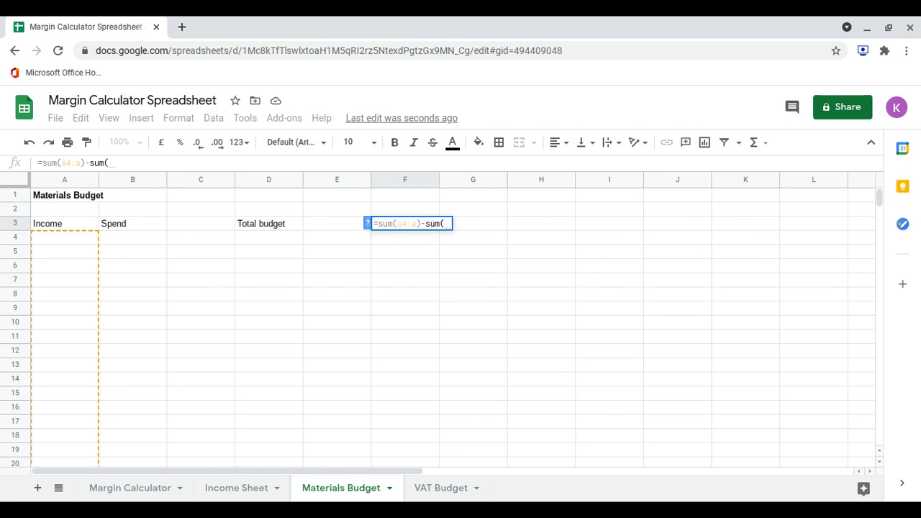
text(b3)
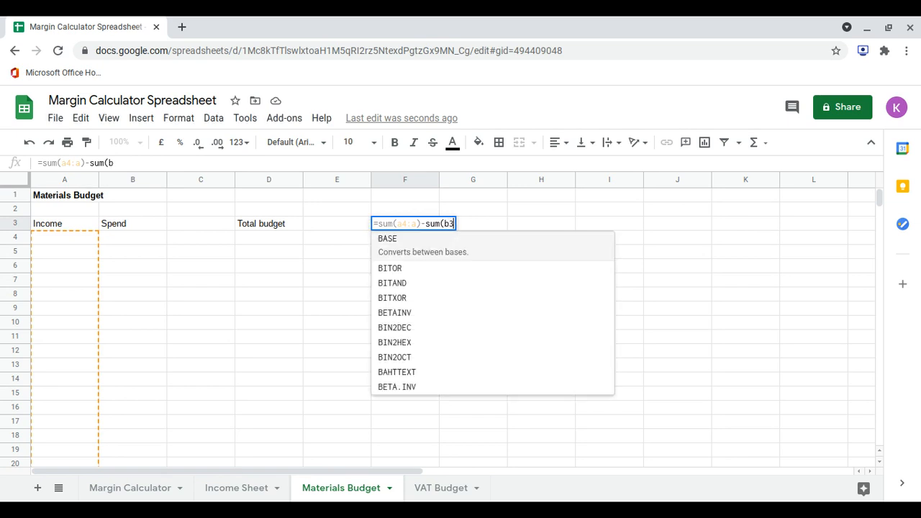
key(BackSpace)
text(4:4))
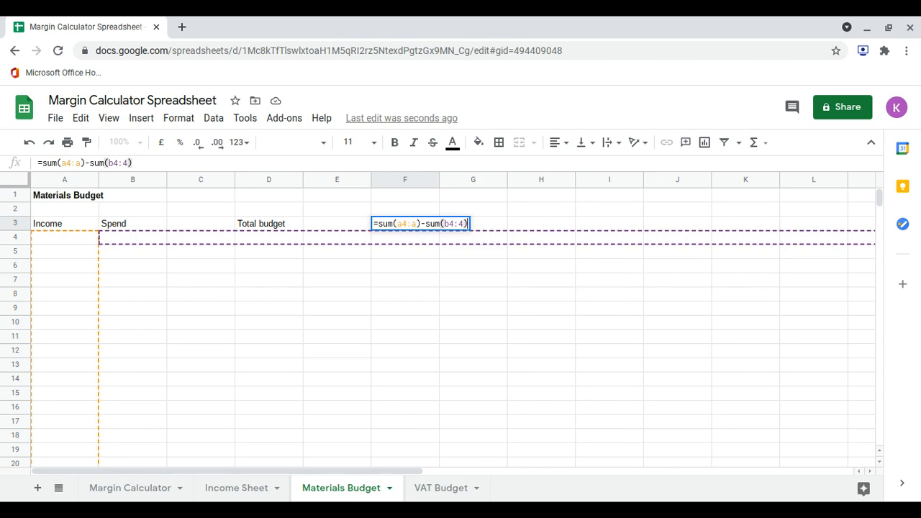
click(454, 224)
click(464, 224)
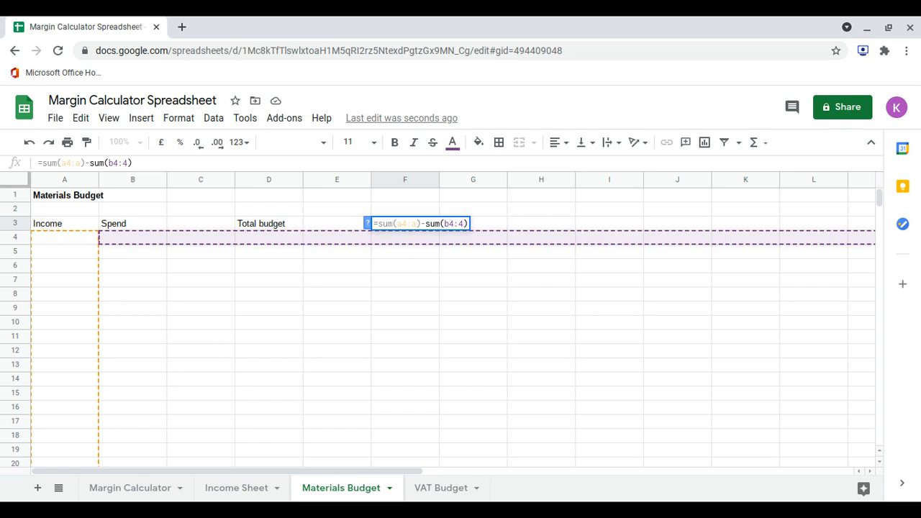
key(BackSpace)
text(b)
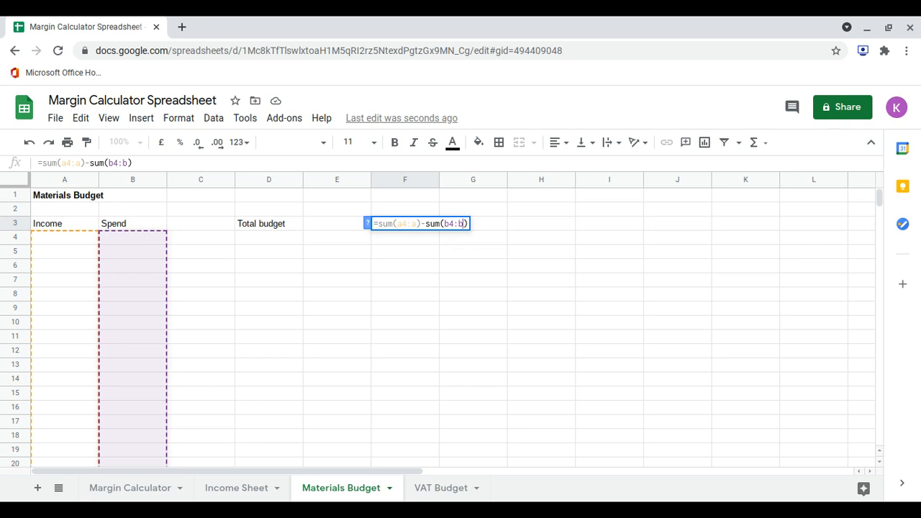
key(Return)
key(Up)
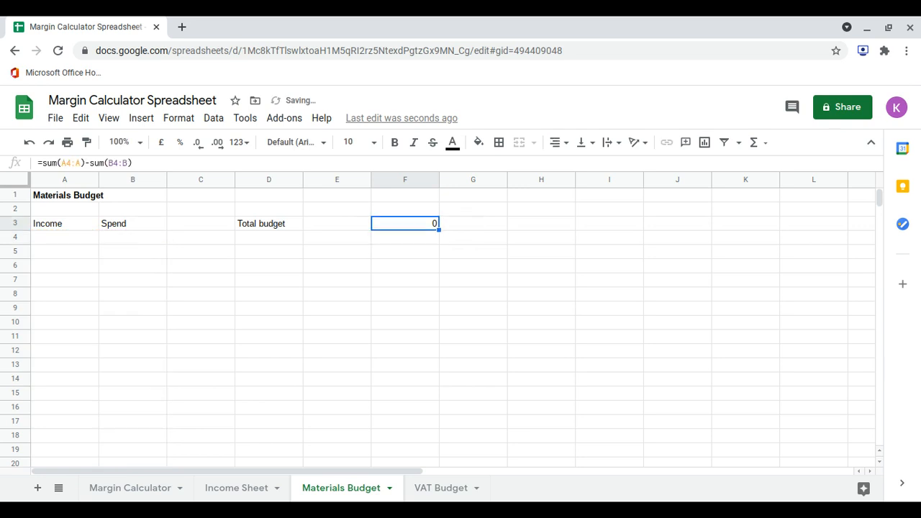
drag(374, 226, 342, 224)
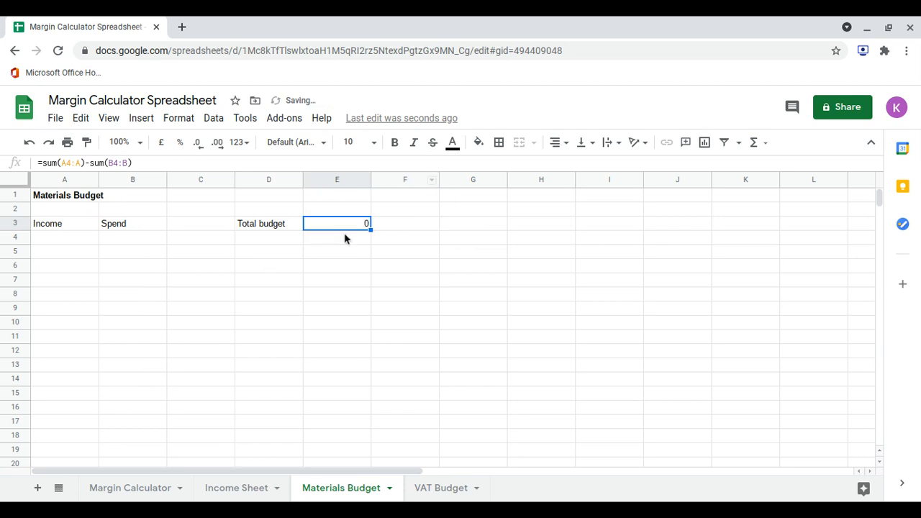
Step: Enter a test income of 10000 in A4 and check the total budget formula in E3
click(48, 240)
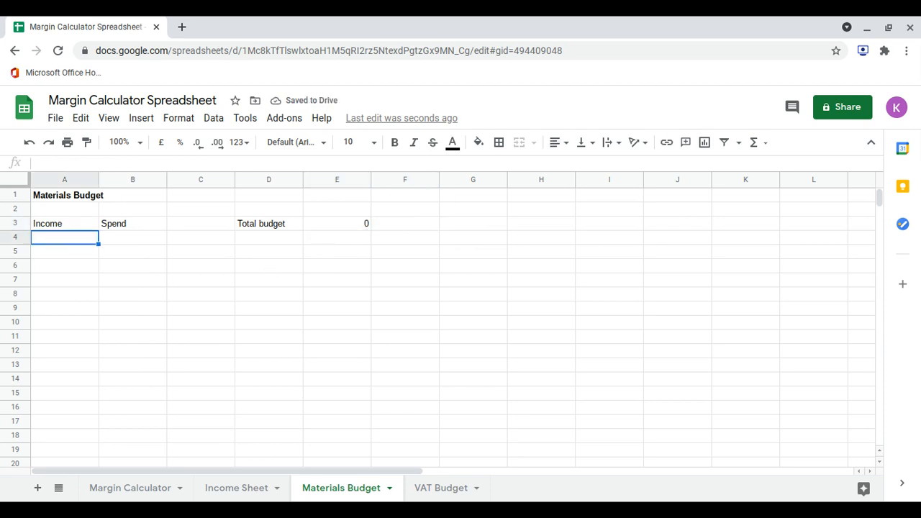
text(100000)
key(Return)
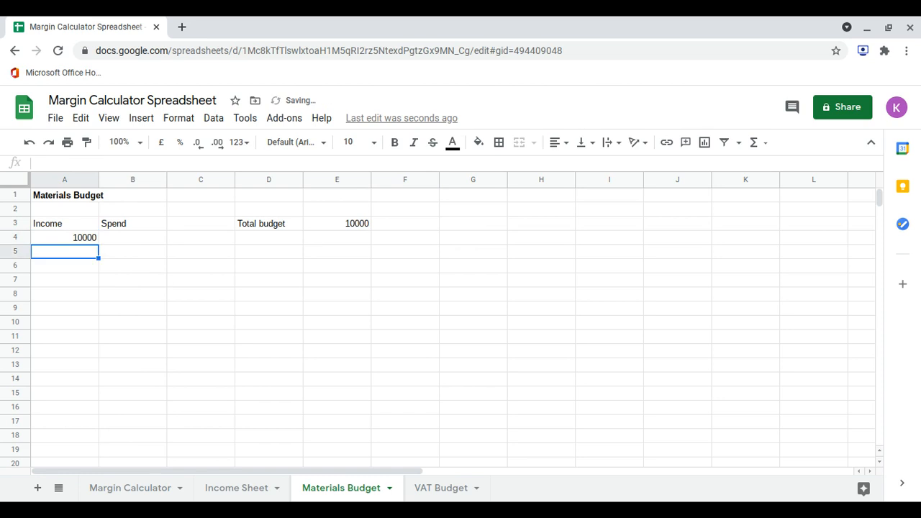
key(Up)
key(Right)
key(Right)
key(Right)
key(Up)
key(Right)
Step: Enter a test spend of 4000 in B4 and check the total budget formula in E3
key(Left)
key(Left)
key(Left)
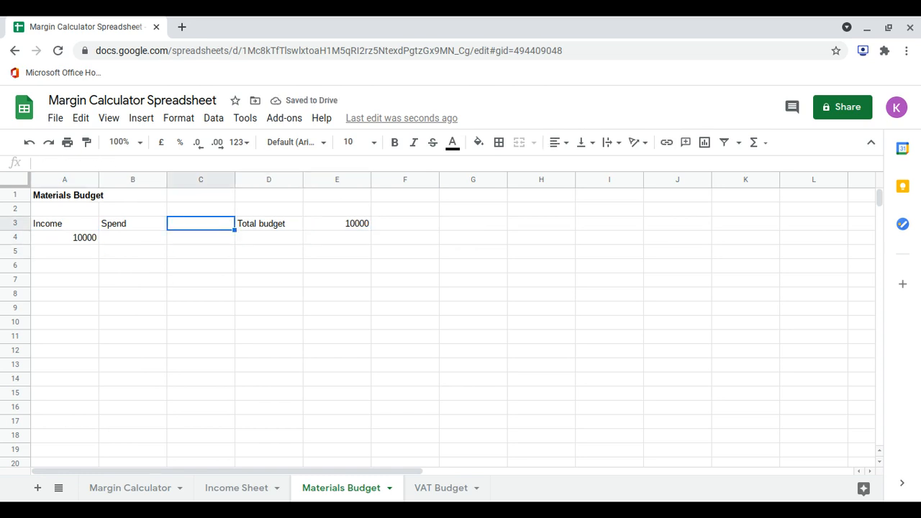
key(Down)
text(4000)
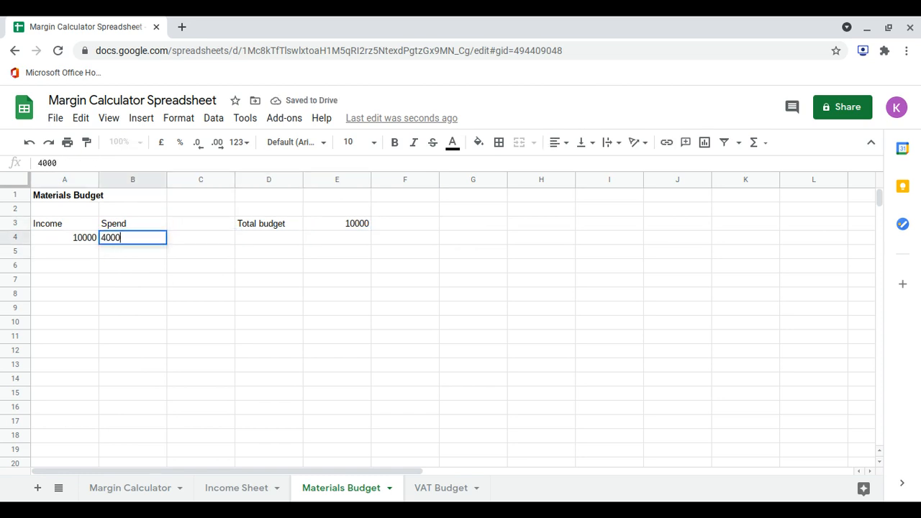
key(Return)
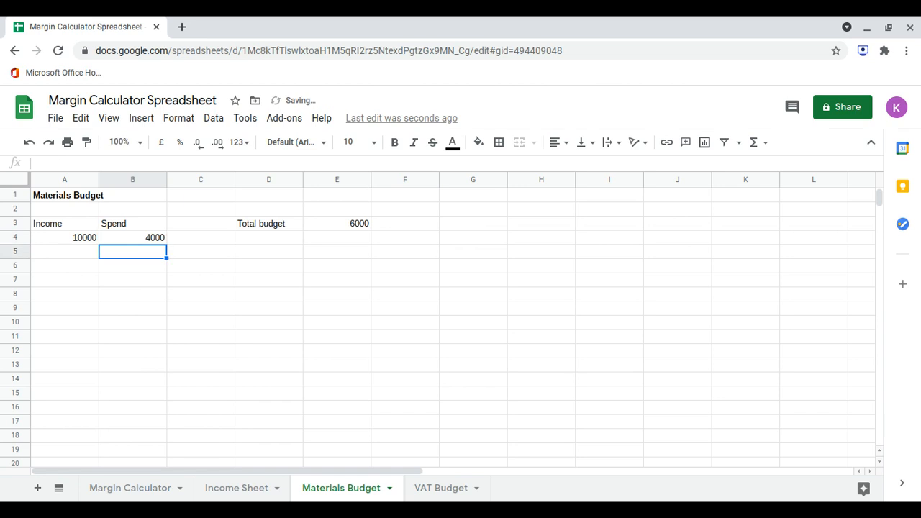
key(Up)
key(Up)
key(Right)
key(Right)
key(Right)
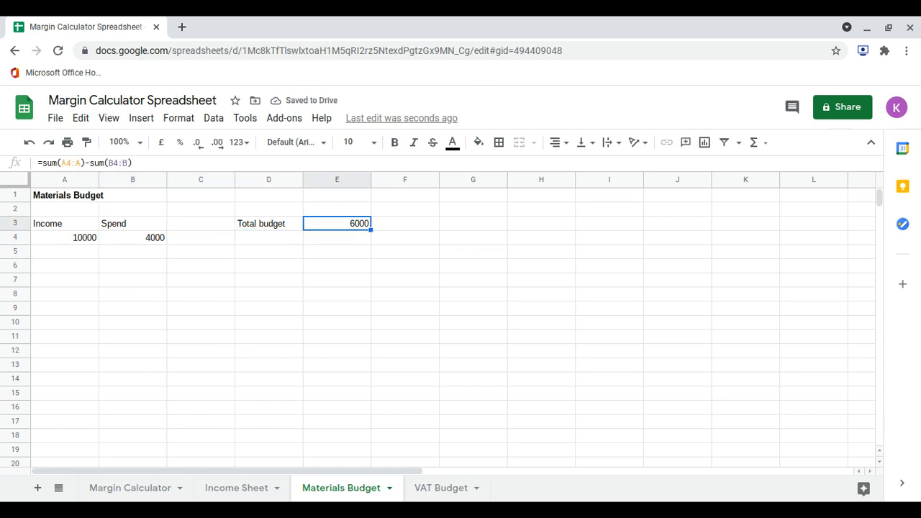
Step: Delete the test spend from B4 and the test income from A4
key(Left)
key(Left)
key(Left)
key(Down)
key(Delete)
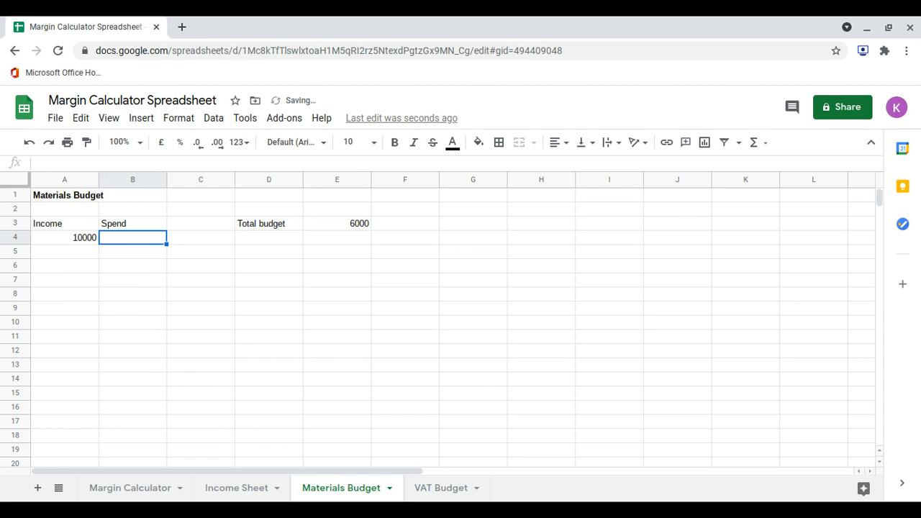
key(Left)
key(Delete)
Step: Copy the entire contents of the Materials Budget sheet and paste them into the VAT Budget sheet starting at A1
key(shift+Up)
key(shift+Right)
key(ctrl+c)
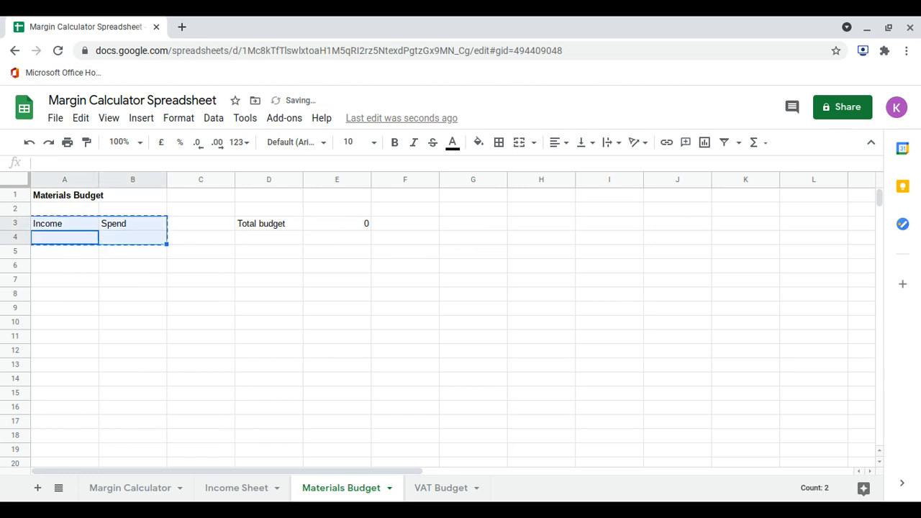
key(ctrl+a)
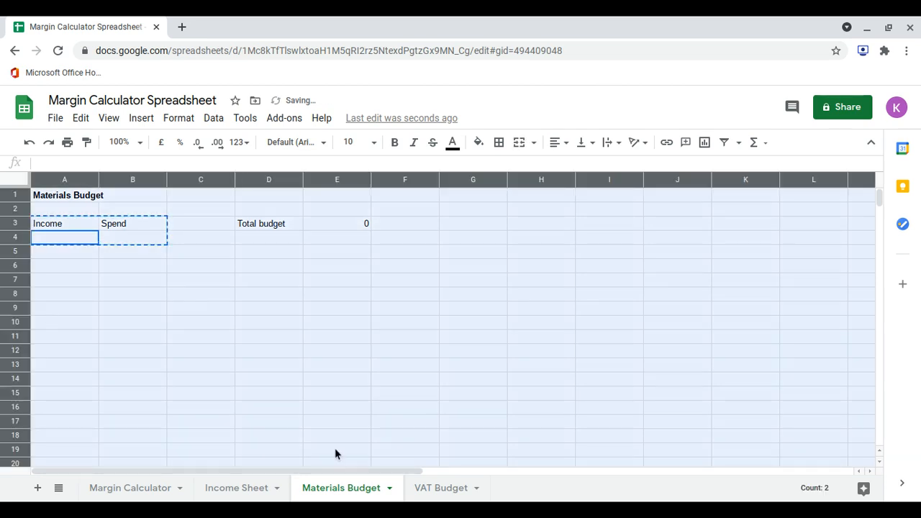
click(437, 495)
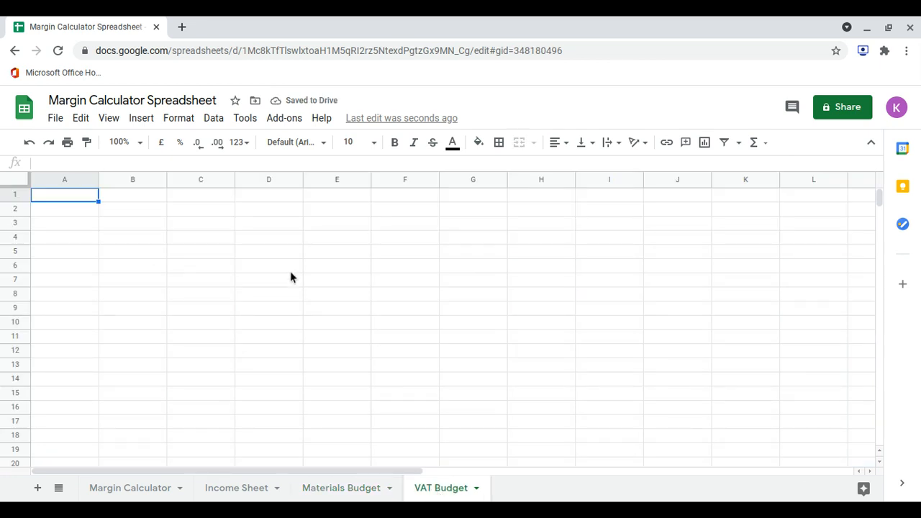
key(ctrl+v)
click(108, 239)
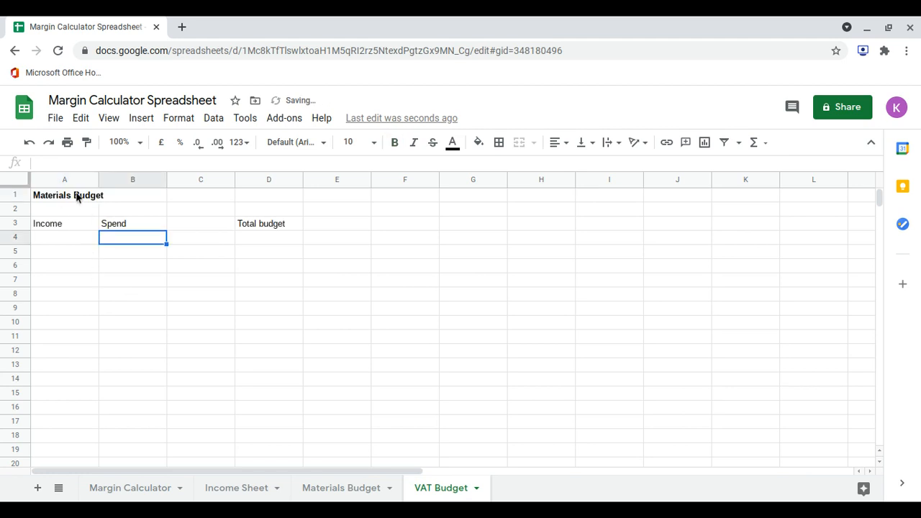
Step: Replace the pasted title in A1 with "VAT Budget"
click(77, 197)
text(VAT Bdug)
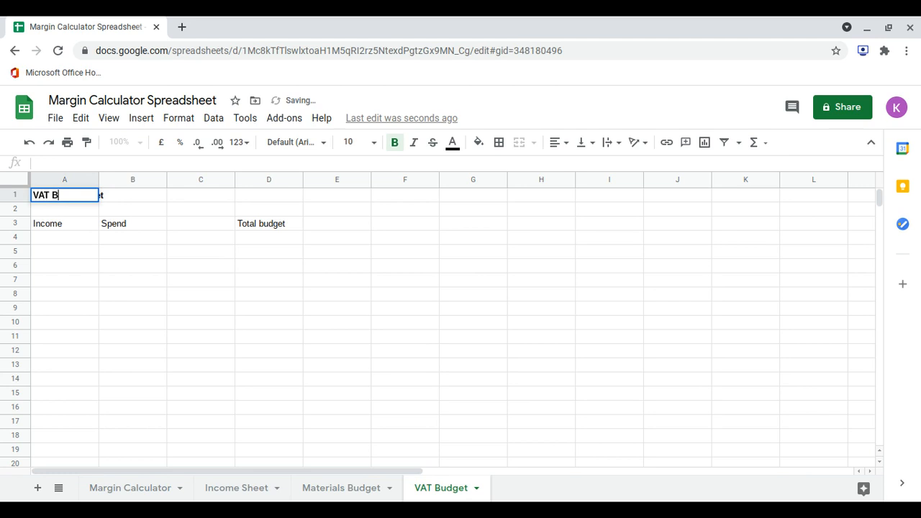
key(BackSpace)
key(BackSpace)
key(BackSpace)
text(udget)
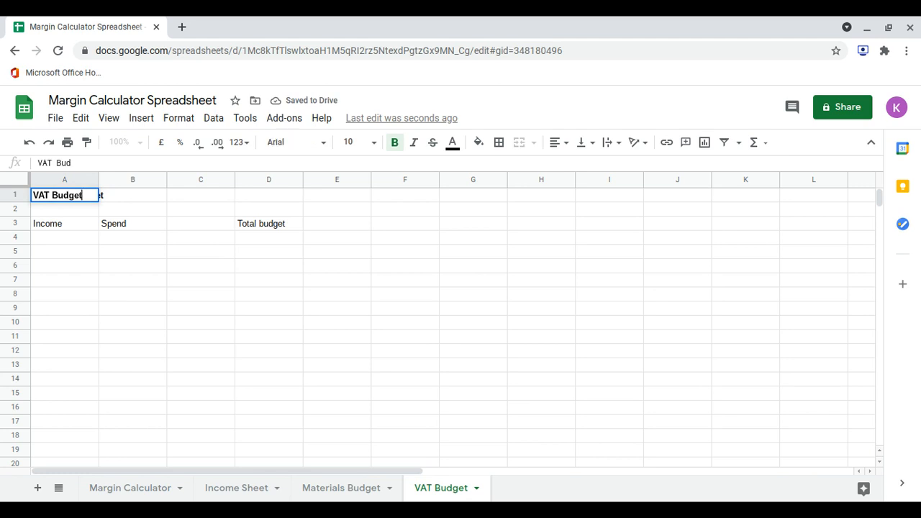
click(65, 223)
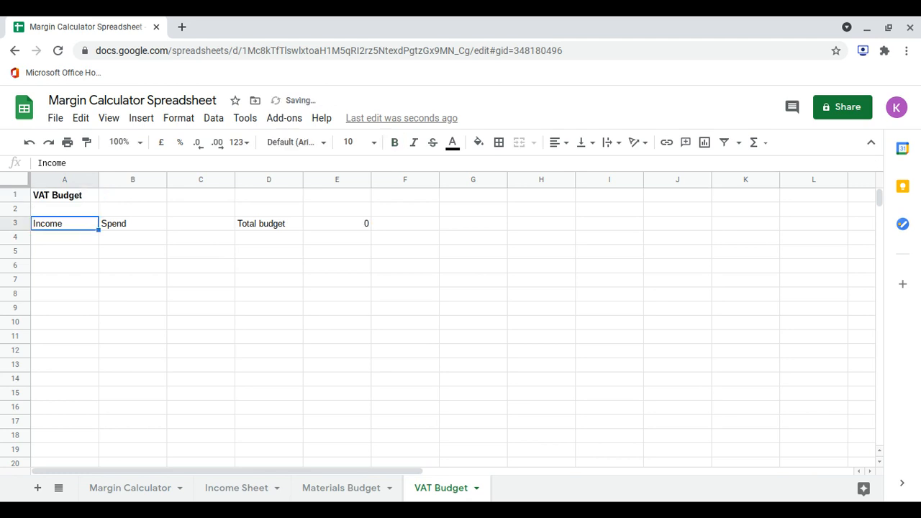
Step: Enter test incomes of 300, 5000 and 700 in cells A4 to A6 of the VAT Budget sheet
key(Down)
key(Up)
key(Right)
key(Left)
key(Down)
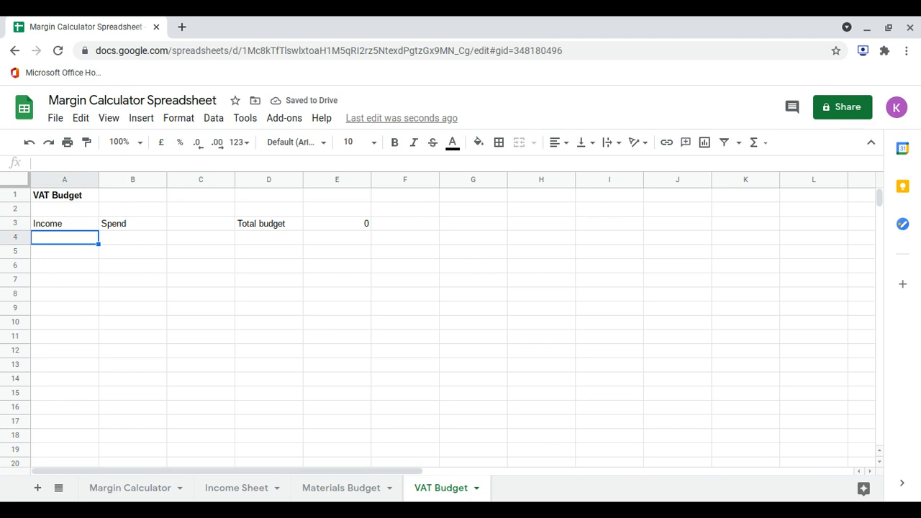
text(300)
key(Return)
text(5000)
key(Return)
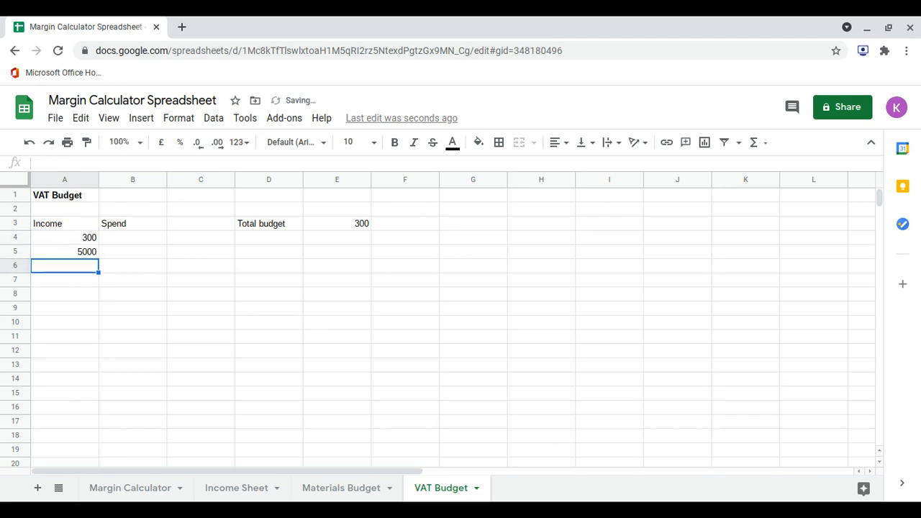
text(700)
key(Return)
Step: Enter a test spend of 4600 in B4 of the VAT Budget sheet and check the total budget formula in E3
key(Up)
key(Right)
key(Up)
key(Up)
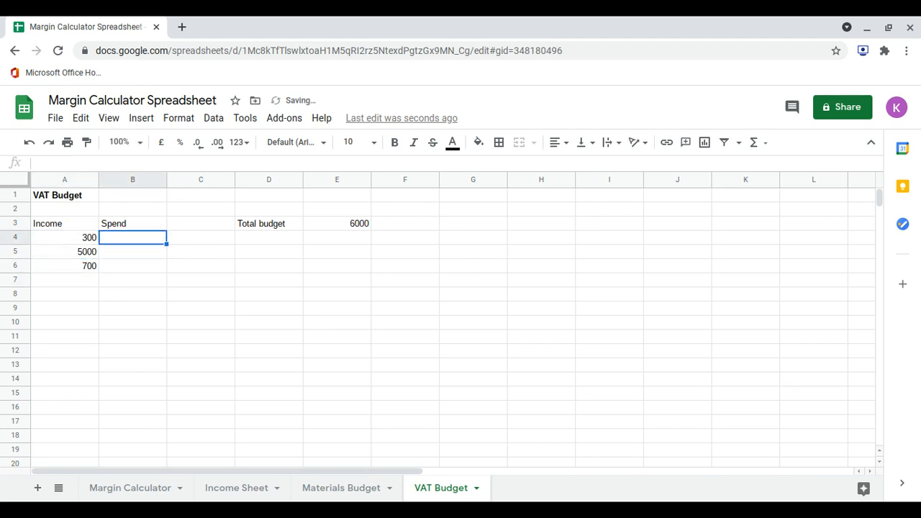
text(1260)
key(BackSpace)
key(BackSpace)
key(BackSpace)
key(BackSpace)
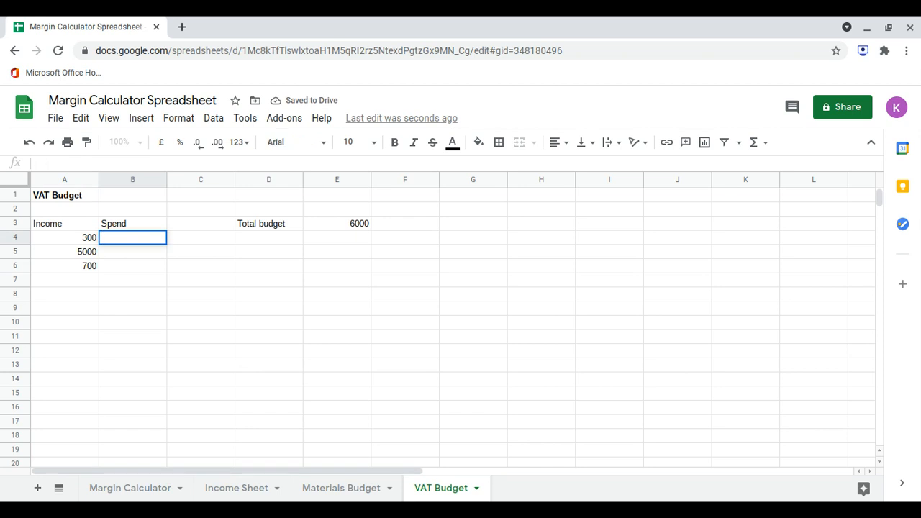
text(4600)
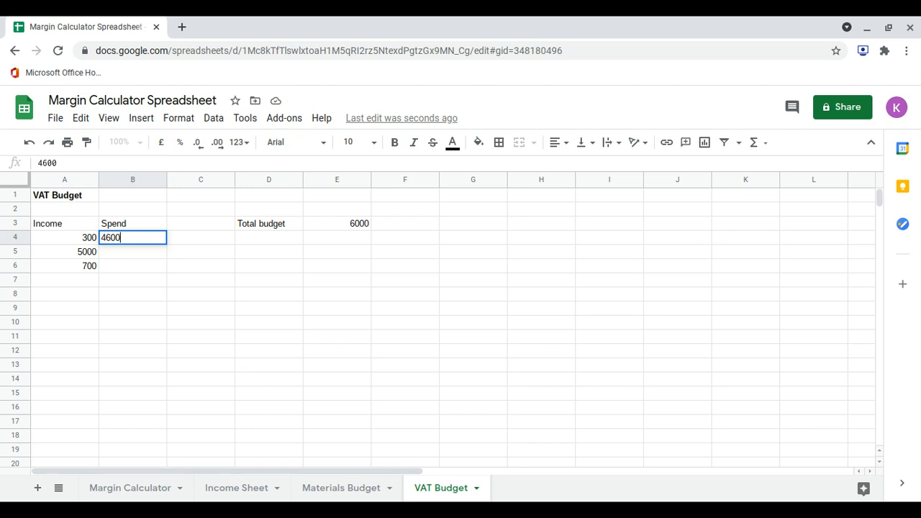
key(Return)
key(Up)
key(Right)
key(Right)
key(Right)
key(Up)
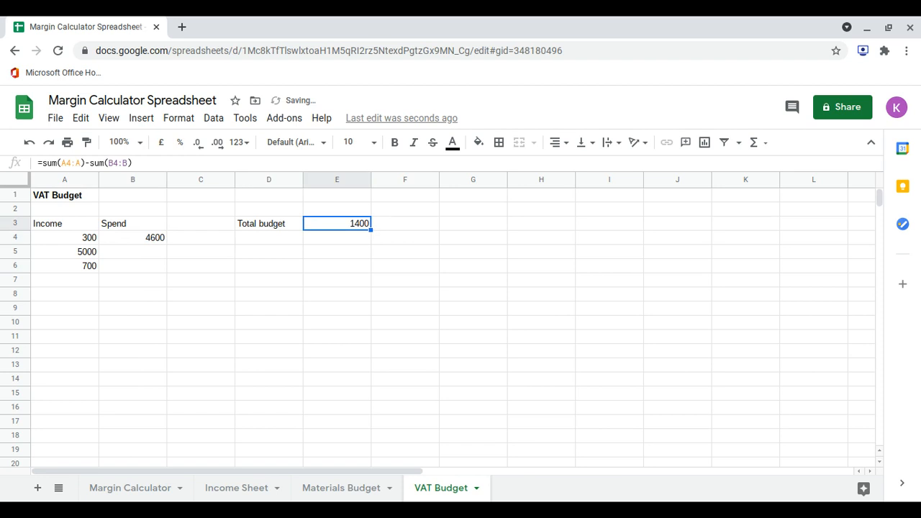
Step: Clear the test spend from B4 and the three test incomes from A4 to A6 of the VAT Budget sheet
key(Left)
key(Left)
key(Down)
key(Down)
key(Left)
key(Up)
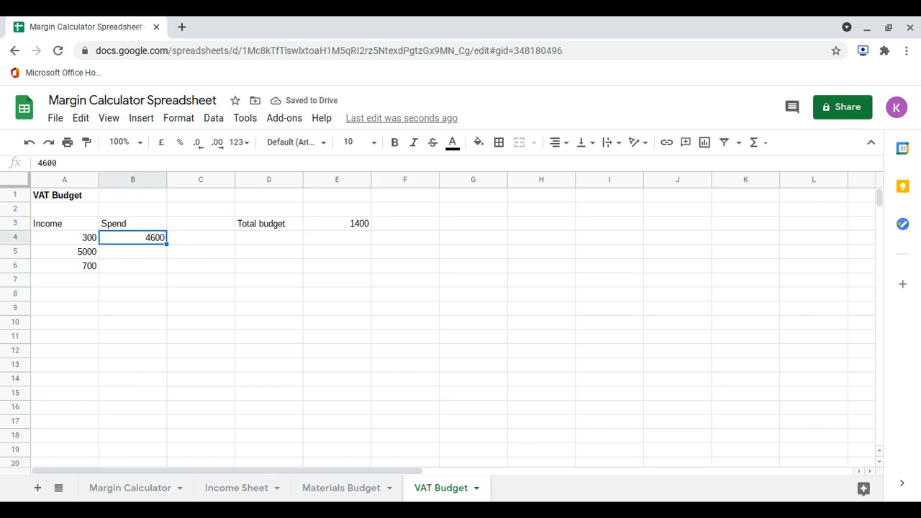
key(Delete)
key(Left)
key(Down)
key(Down)
key(Delete)
key(Up)
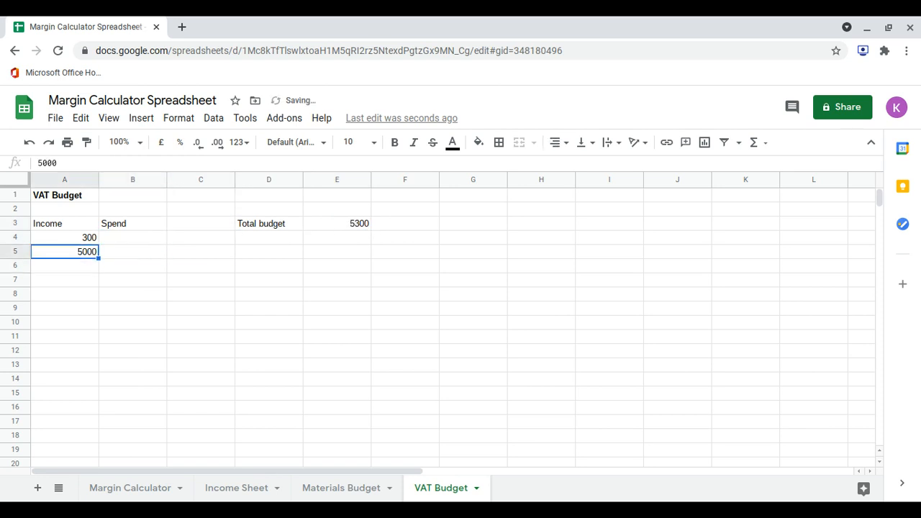
key(Delete)
key(Up)
key(Delete)
key(Return)
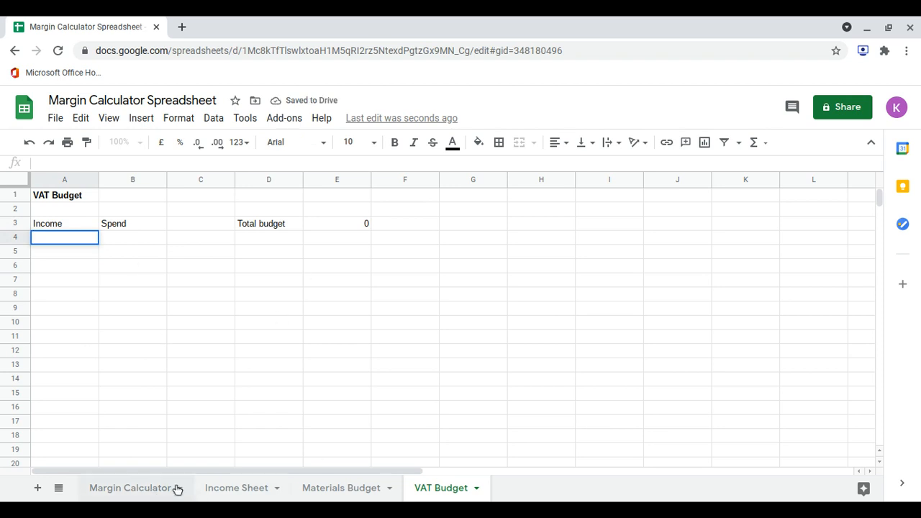
Step: Add a new sheet after the Income Sheet and move it behind the VAT Budget sheet
click(233, 489)
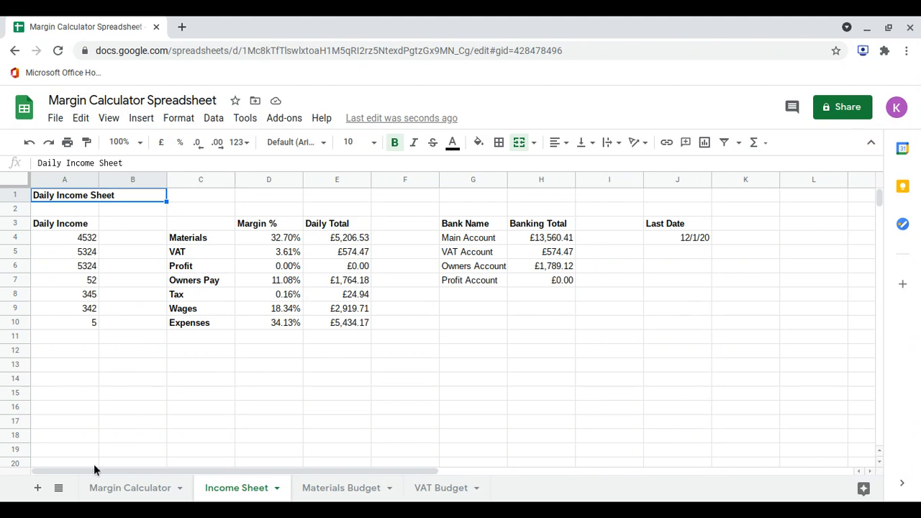
click(41, 489)
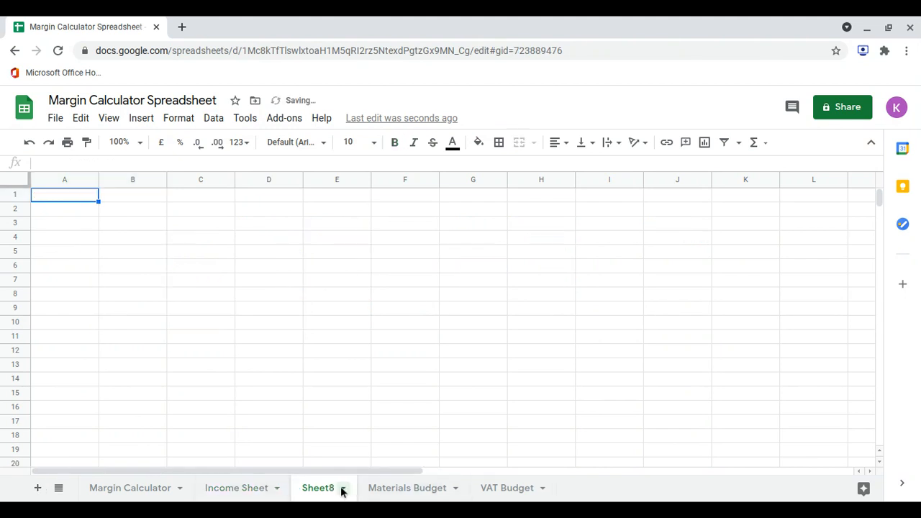
drag(529, 487, 541, 487)
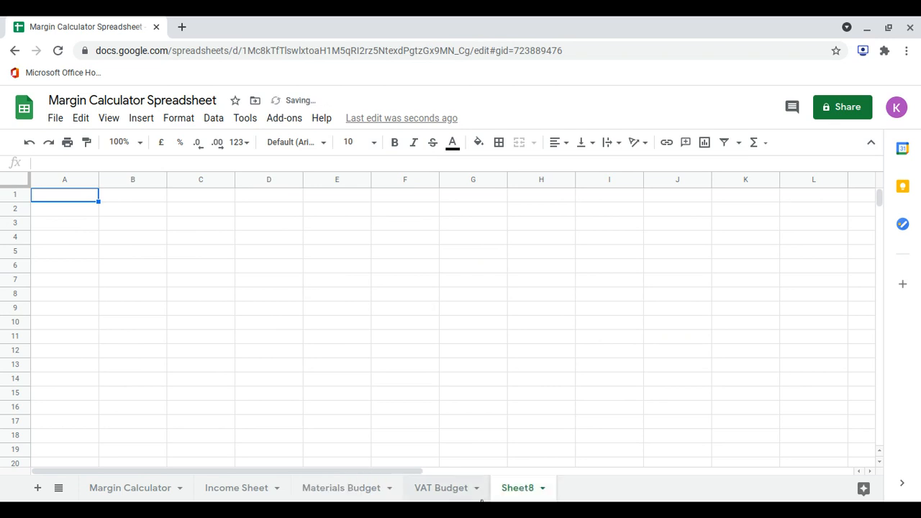
Step: Rename the new sheet after VAT Budget as "Profit Budget"
double_click(525, 488)
text(Porift)
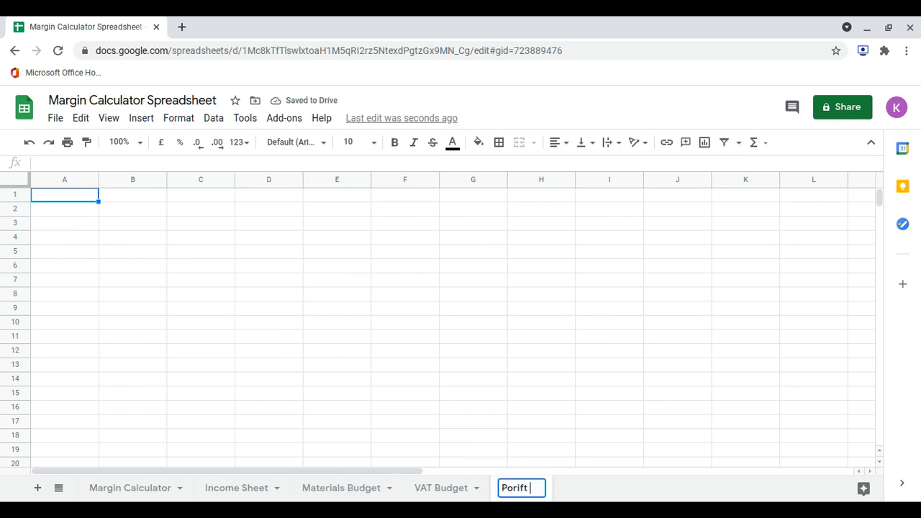
key(BackSpace)
key(BackSpace)
key(BackSpace)
key(BackSpace)
key(BackSpace)
key(BackSpace)
text(rofit Budget)
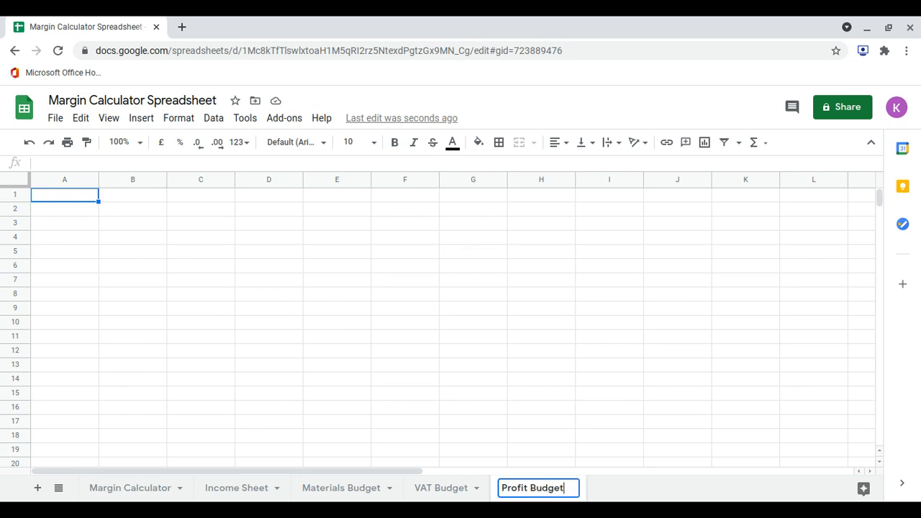
key(Return)
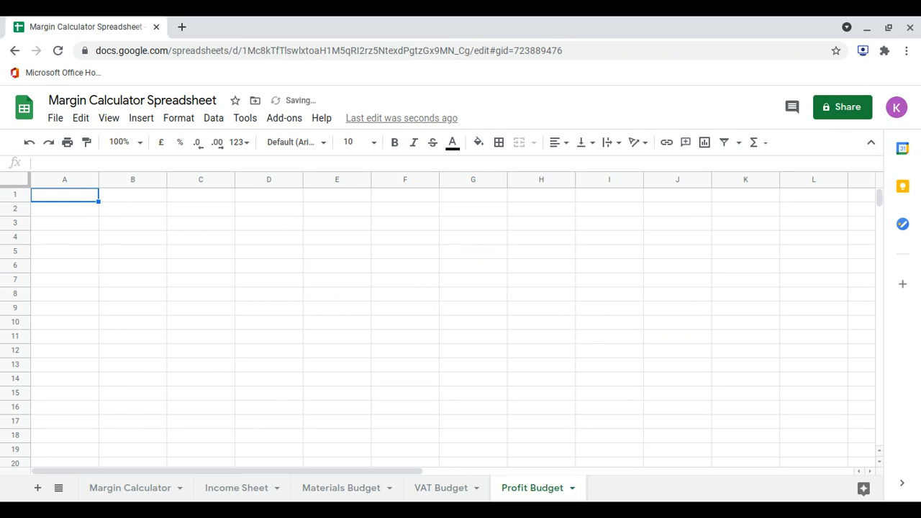
Step: Add a sheet after Profit Budget and name it "Owners Pay Budget"
click(37, 487)
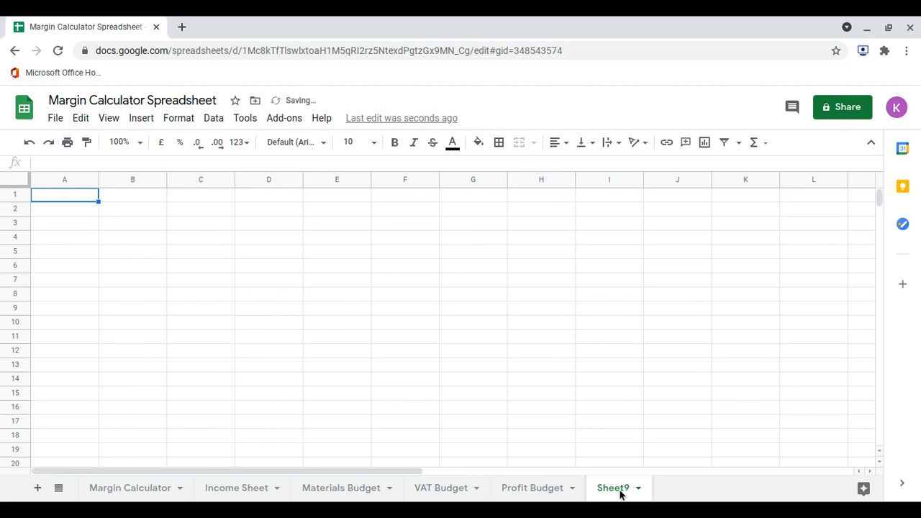
double_click(613, 487)
text(OWner)
key(BackSpace)
key(BackSpace)
key(BackSpace)
key(BackSpace)
text(w)
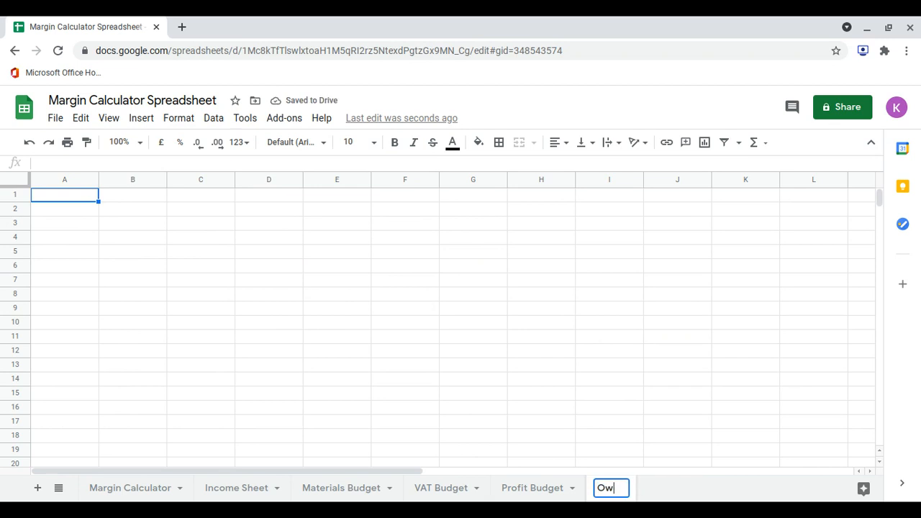
text(ners Pay Budg)
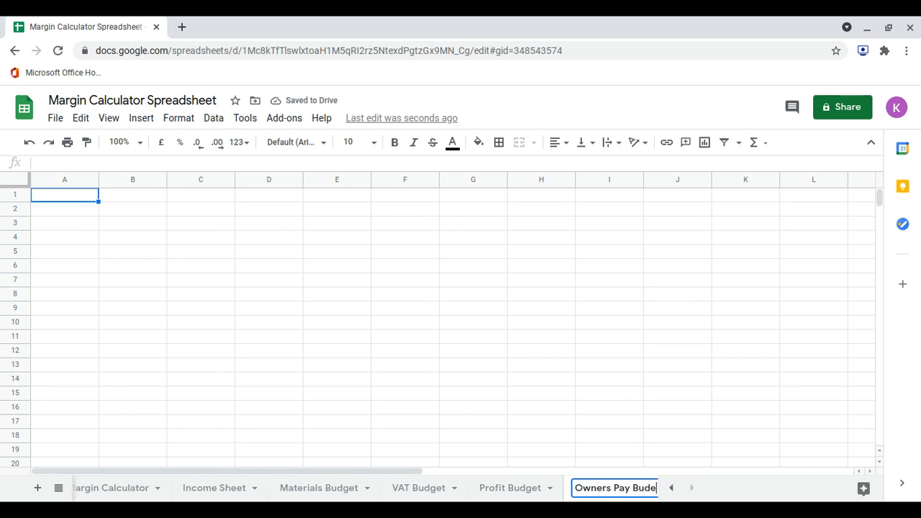
text(e)
key(BackSpace)
key(BackSpace)
text(g)
key(BackSpace)
text(dget)
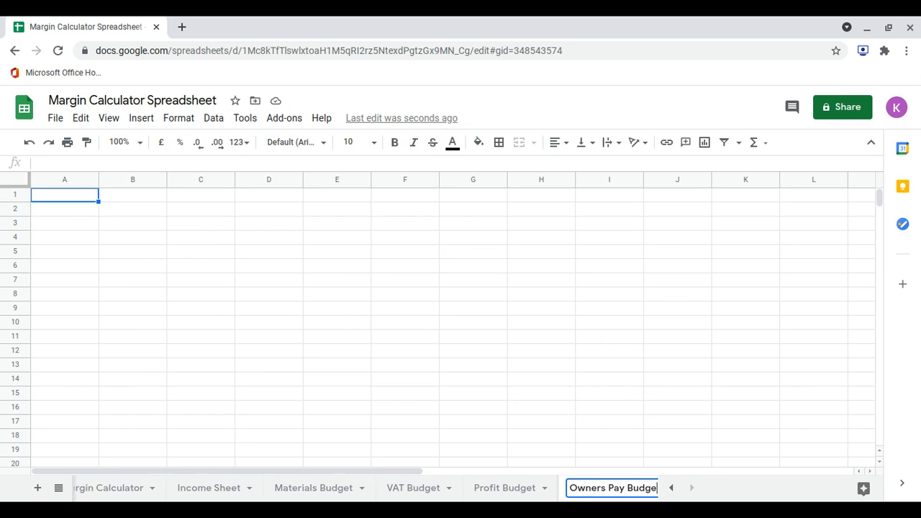
key(Return)
Step: Add a sheet after Owners Pay Budget and name it "Tax Budget"
click(38, 488)
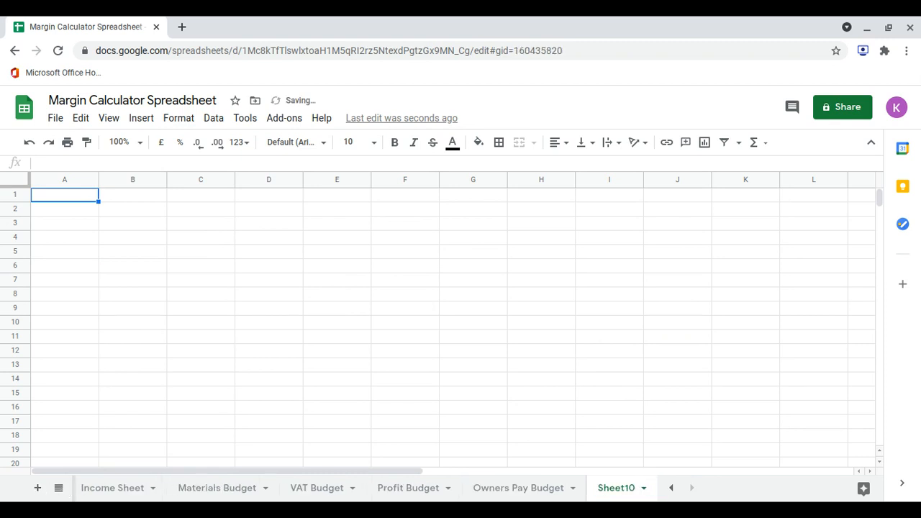
double_click(610, 487)
text(Tax Bidget)
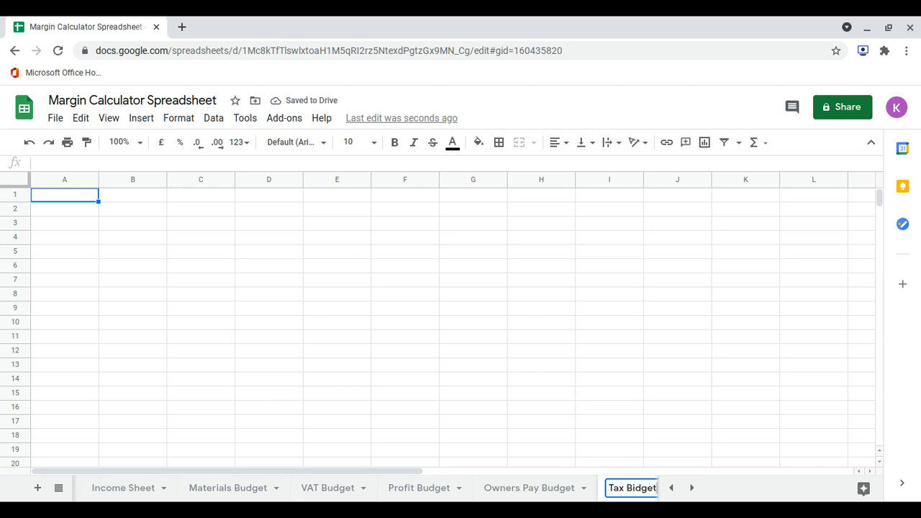
key(Return)
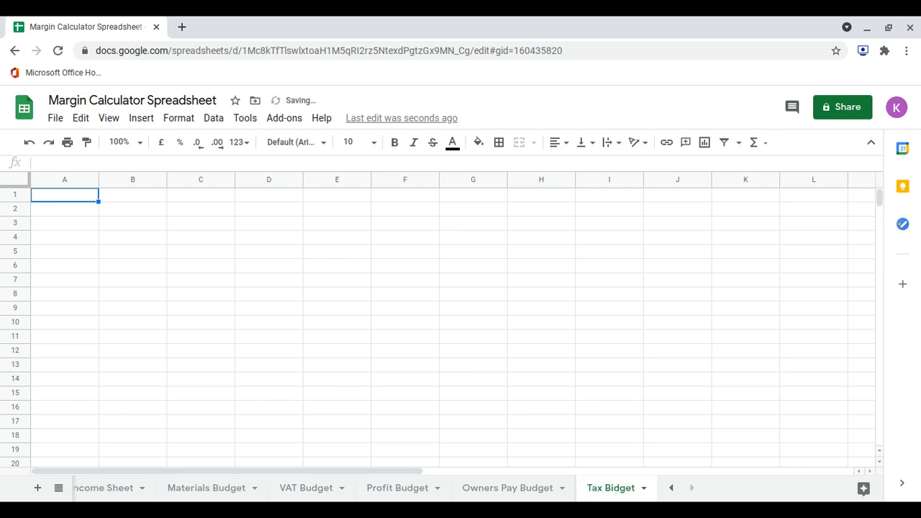
double_click(620, 491)
click(612, 491)
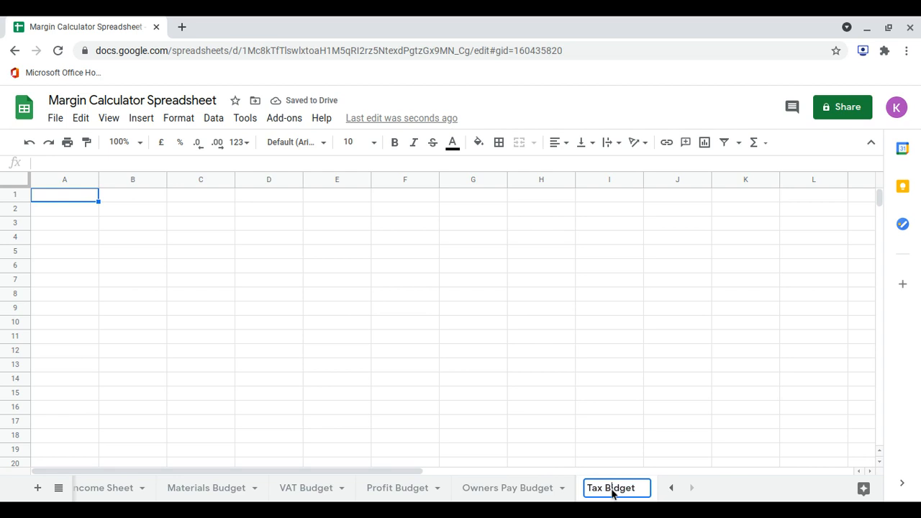
key(BackSpace)
text(u)
key(Return)
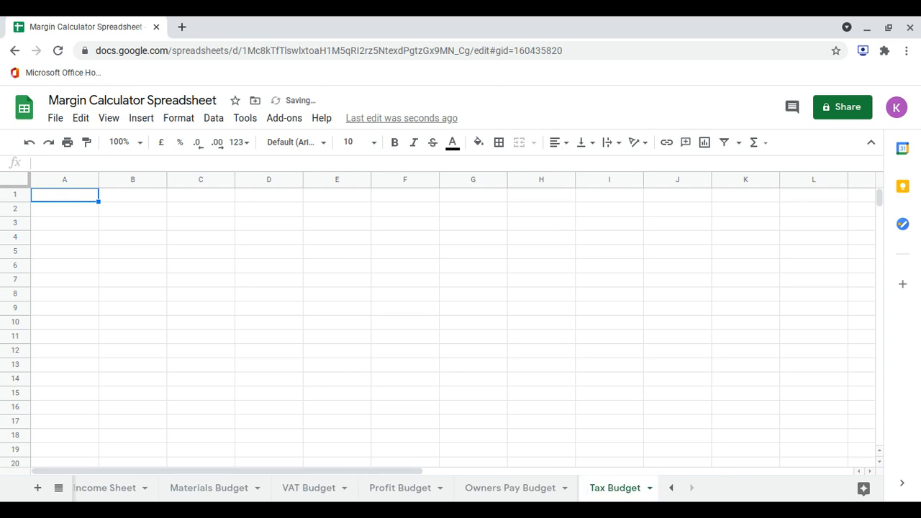
Step: Add a sheet after Tax Budget and name it "Wages Budget"
click(38, 488)
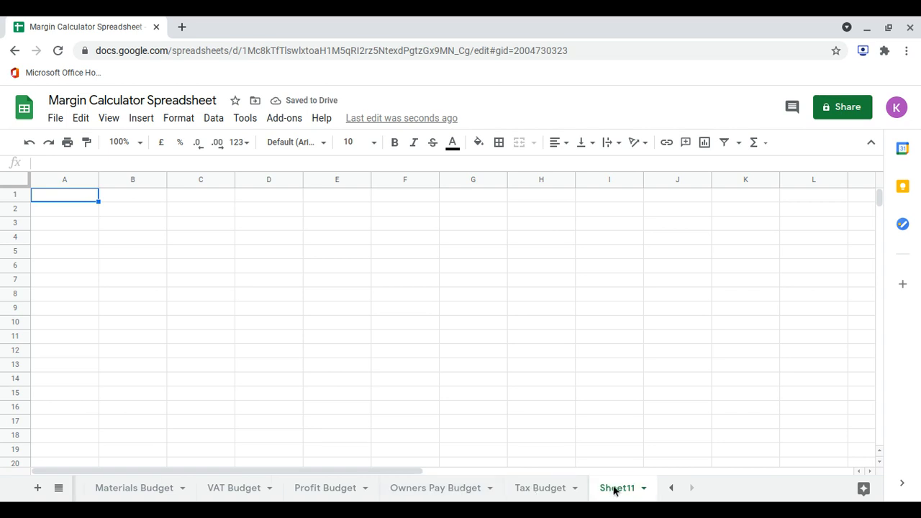
double_click(614, 488)
text(Wages Budget)
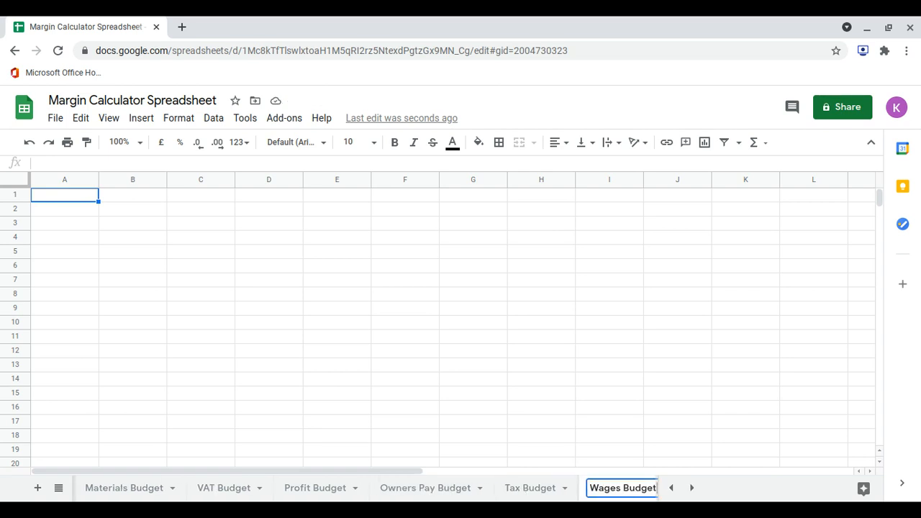
key(Return)
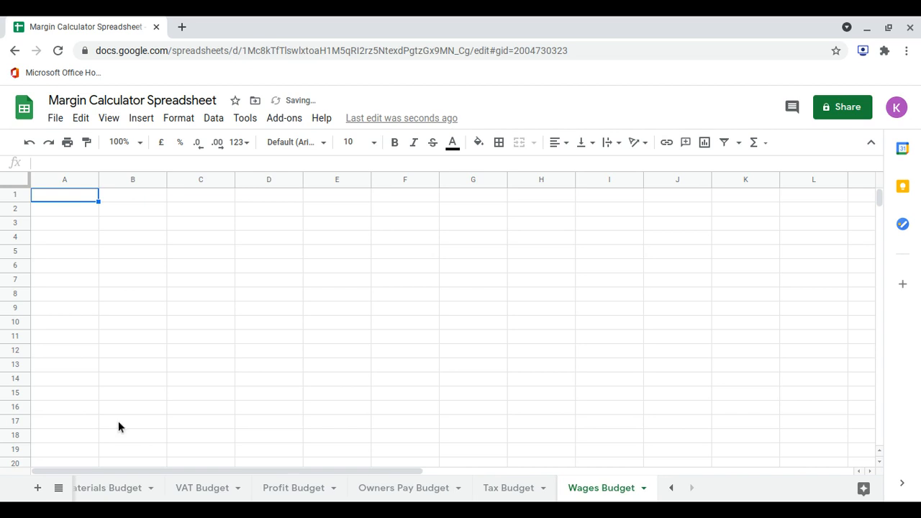
Step: Add a sheet after Wages Budget and name it "Expenses Budget"
click(37, 488)
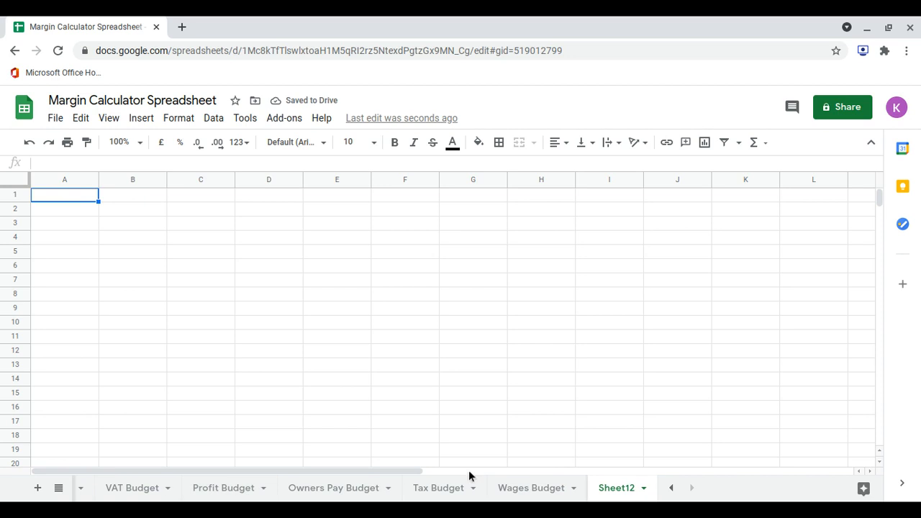
double_click(613, 489)
text(E)
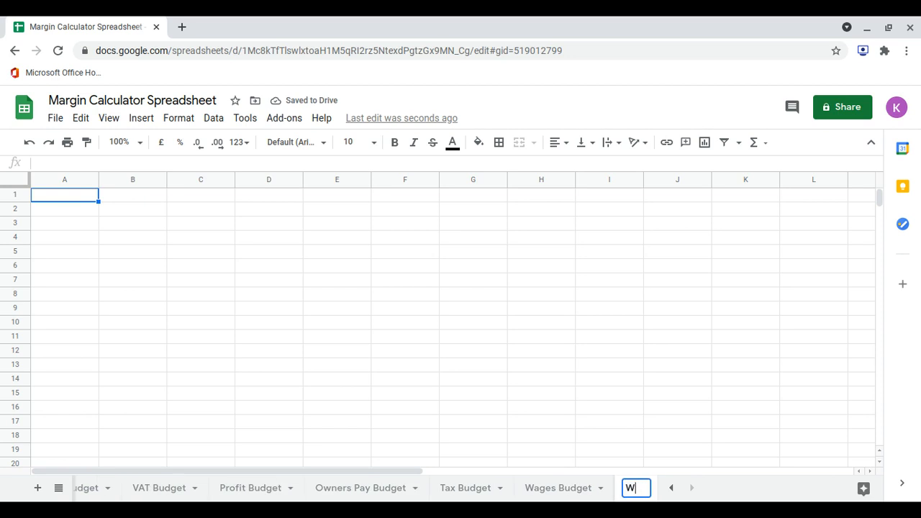
text(xpenses Bdig)
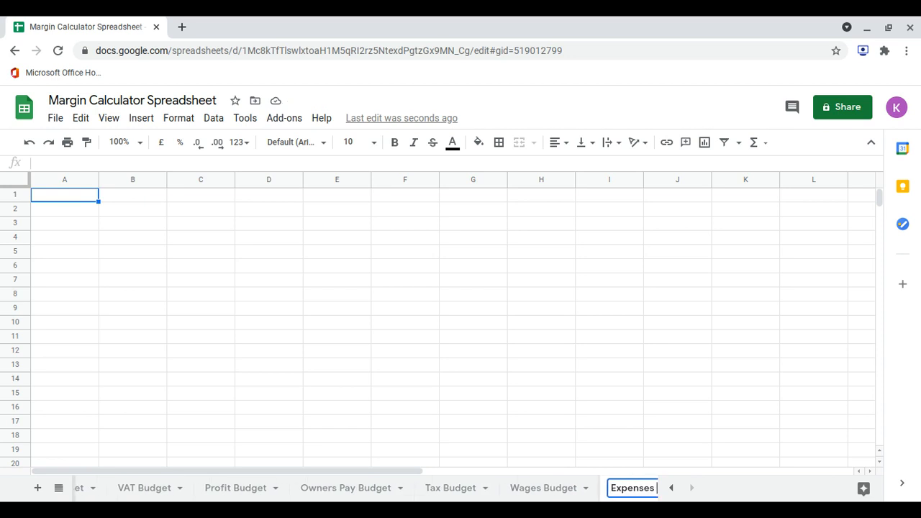
key(BackSpace)
key(BackSpace)
key(BackSpace)
text(udget)
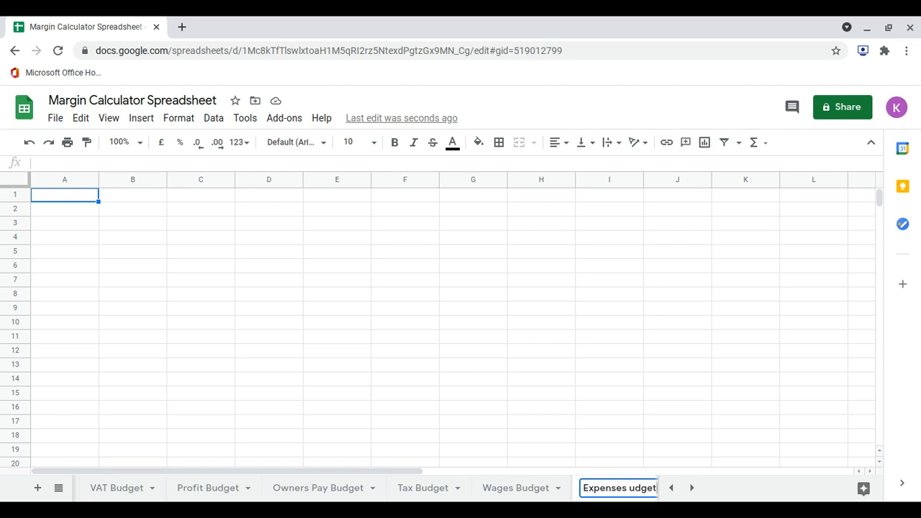
key(Return)
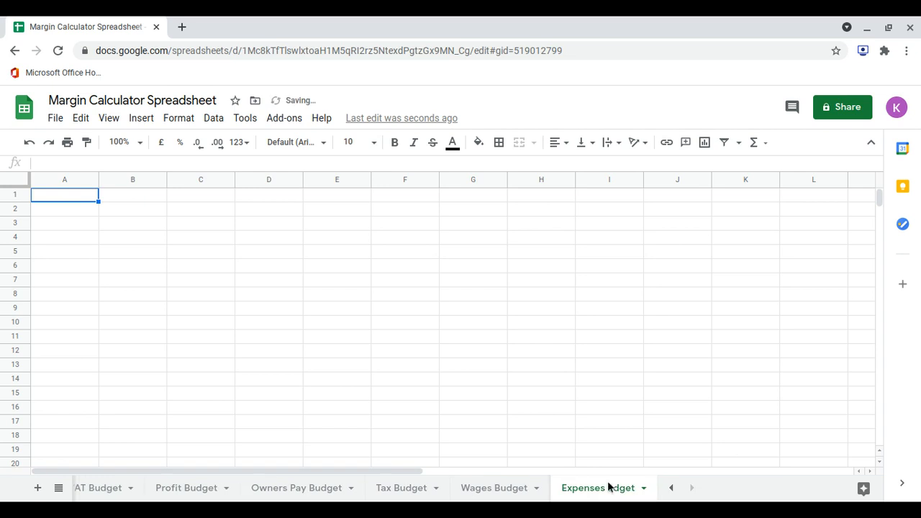
double_click(609, 488)
click(609, 489)
text(b)
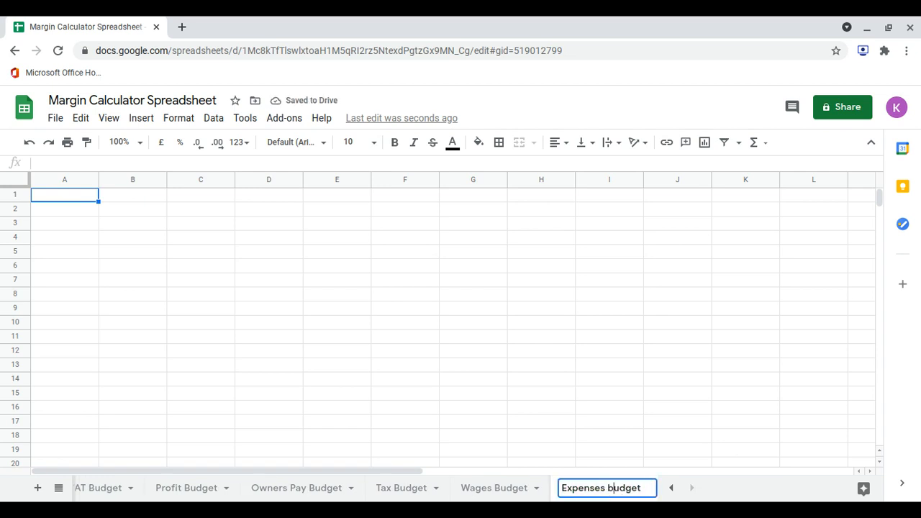
key(BackSpace)
text(B)
click(39, 191)
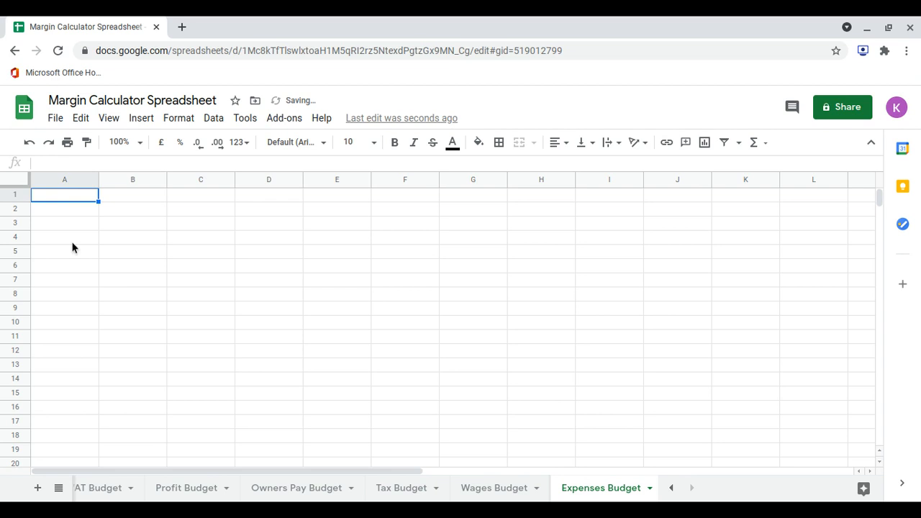
Step: Paste the copied Materials Budget layout into the Expenses Budget sheet at A1 and change the A1 title to "Expenses Budget"
text(Materials Budget  Income	Spend		Total budget)
click(184, 258)
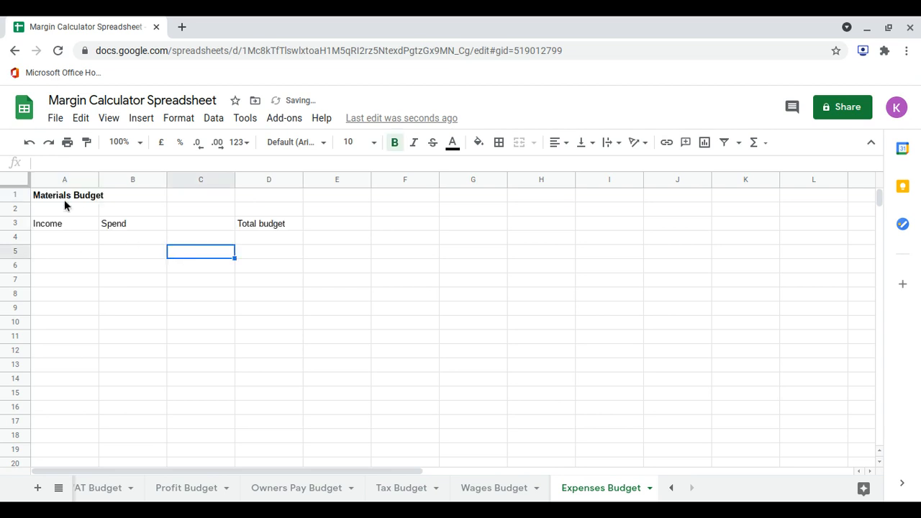
click(64, 200)
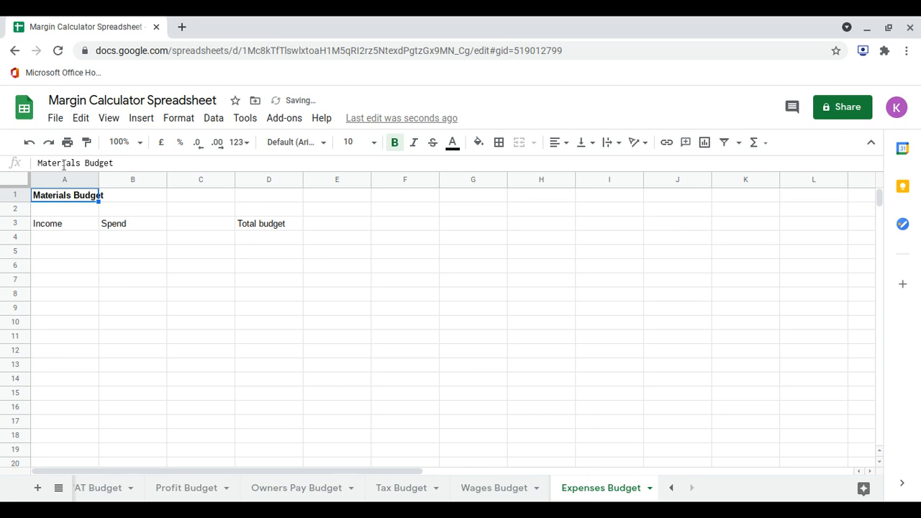
double_click(64, 164)
key(BackSpace)
text(Expen)
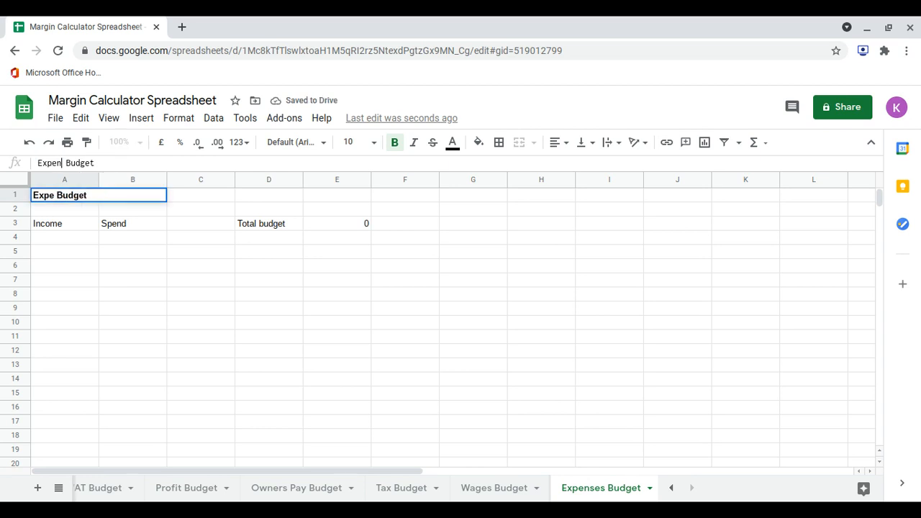
text(ses)
key(Return)
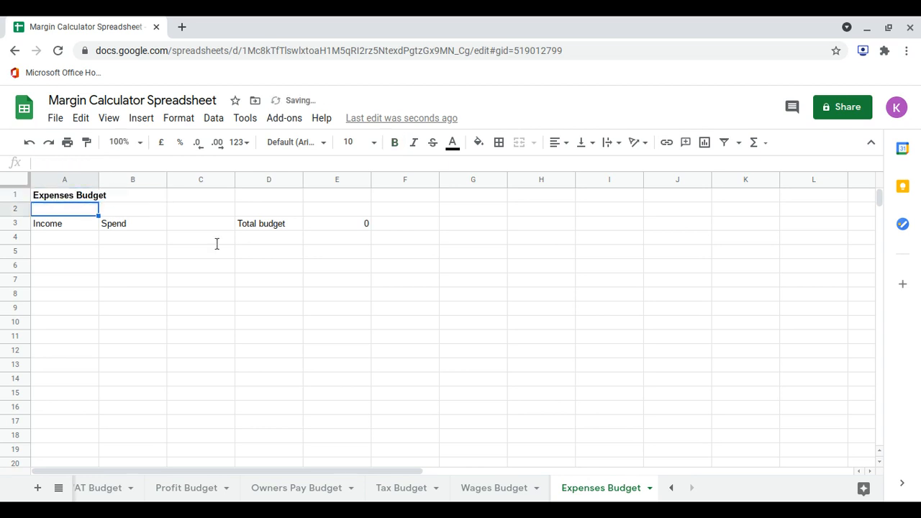
Step: Paste the copied Materials Budget layout into the Wages Budget sheet at A1 and change the A1 title to "Wages Budget"
click(496, 488)
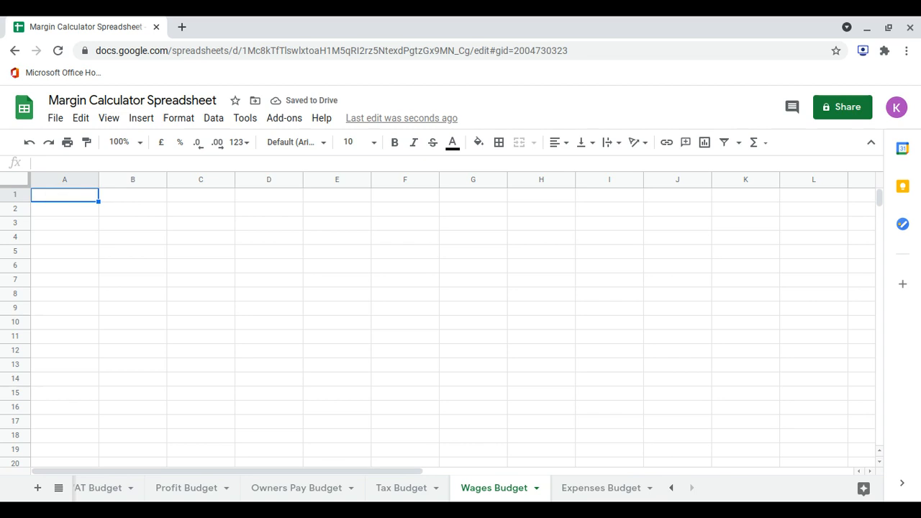
text(Materials Budget  Income	Spend		Total budget)
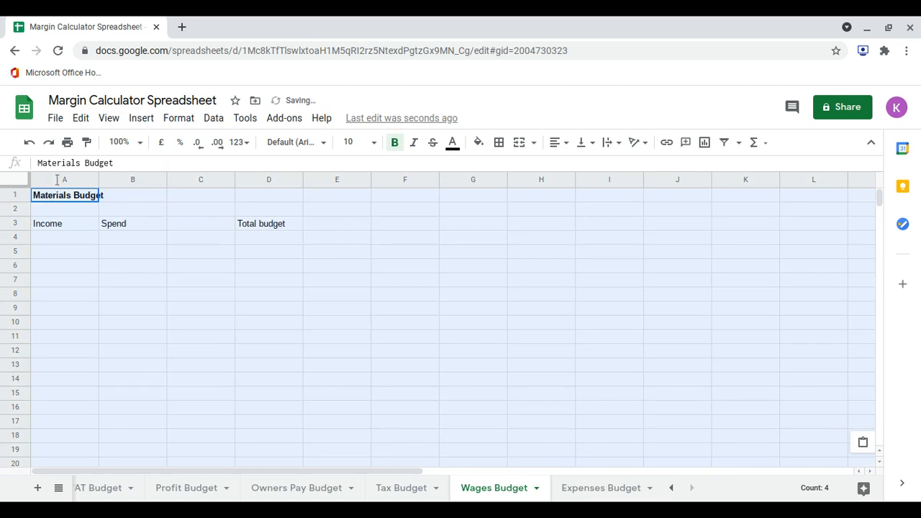
click(66, 164)
double_click(68, 164)
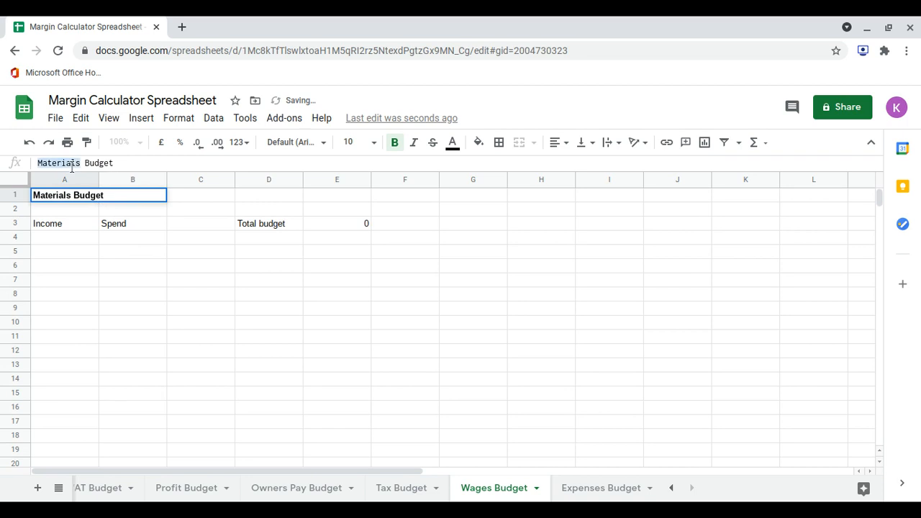
text(Wages)
key(Return)
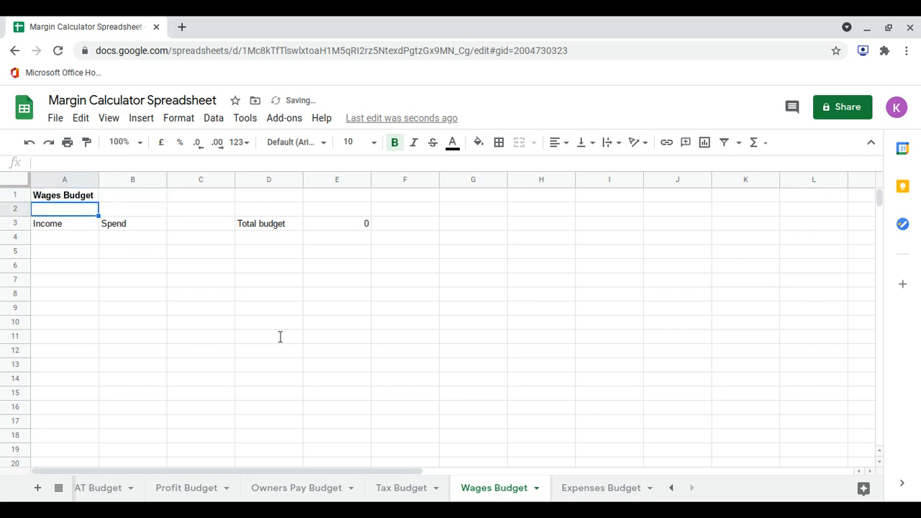
Step: Paste the copied Materials Budget layout into the Tax Budget sheet at A1 and change the A1 title to "Tax Budget"
click(392, 490)
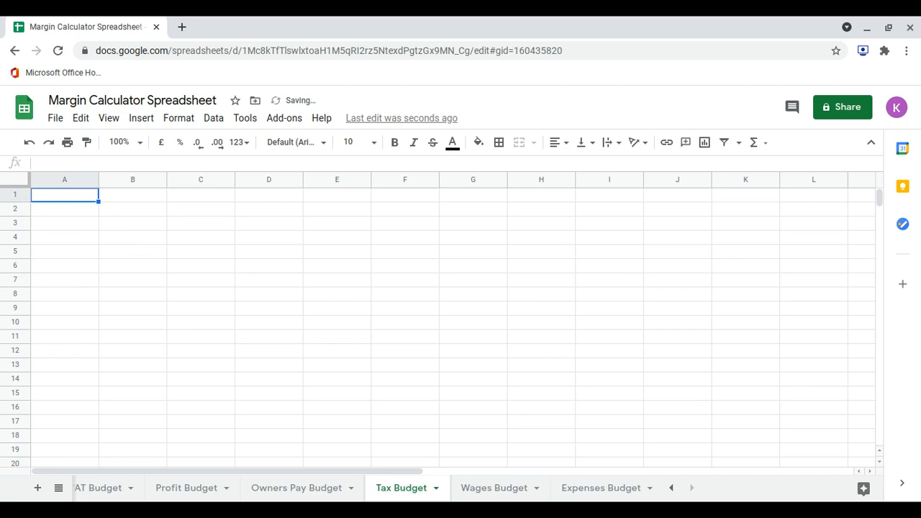
text(Materials Budget  Income	Spend		Total budget)
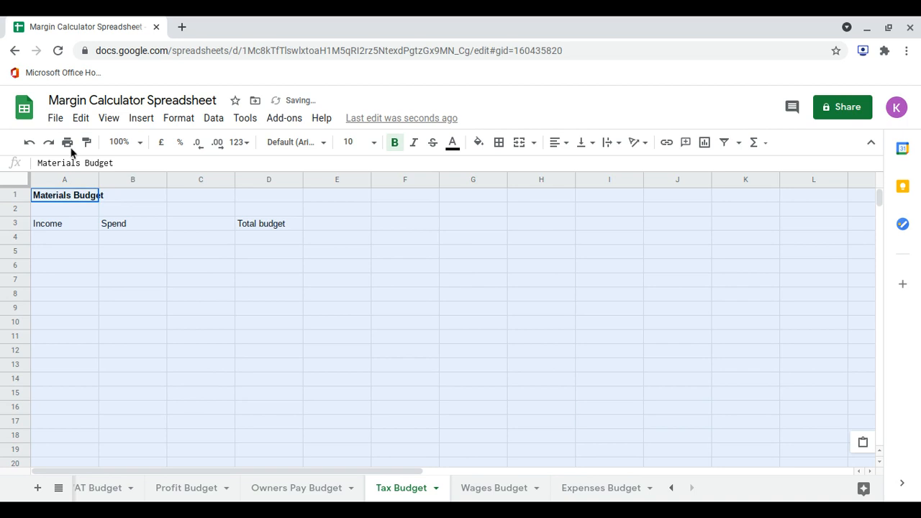
double_click(60, 162)
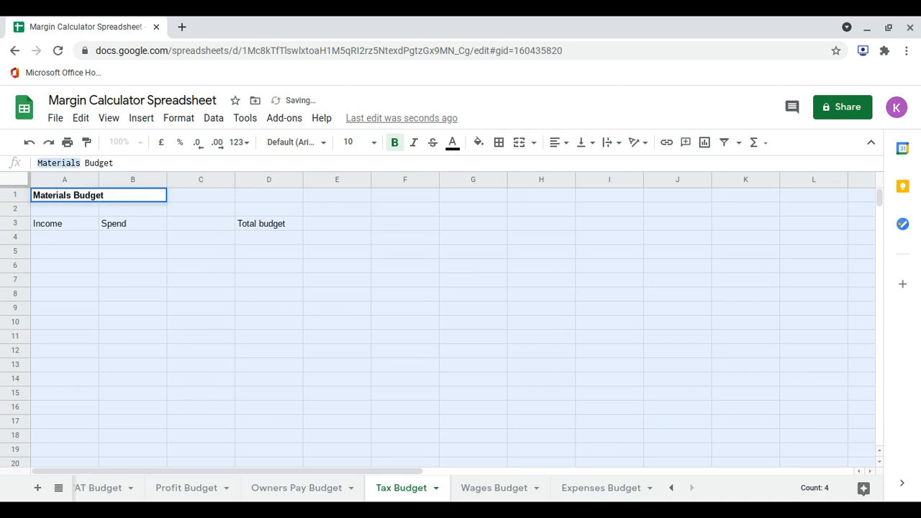
text(Tax)
key(Return)
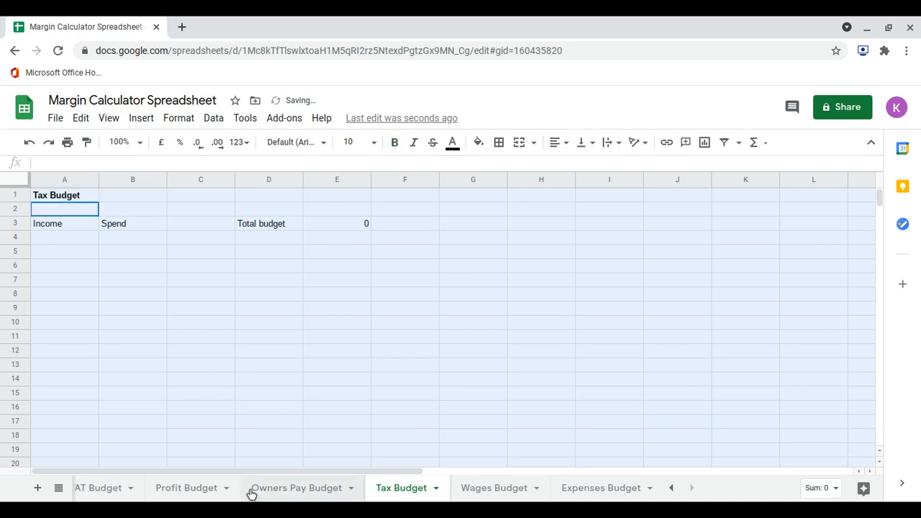
Step: Paste the copied Materials Budget layout into the Owners Pay Budget sheet at A1 and change the A1 title to "Owners Pay Budget"
click(254, 490)
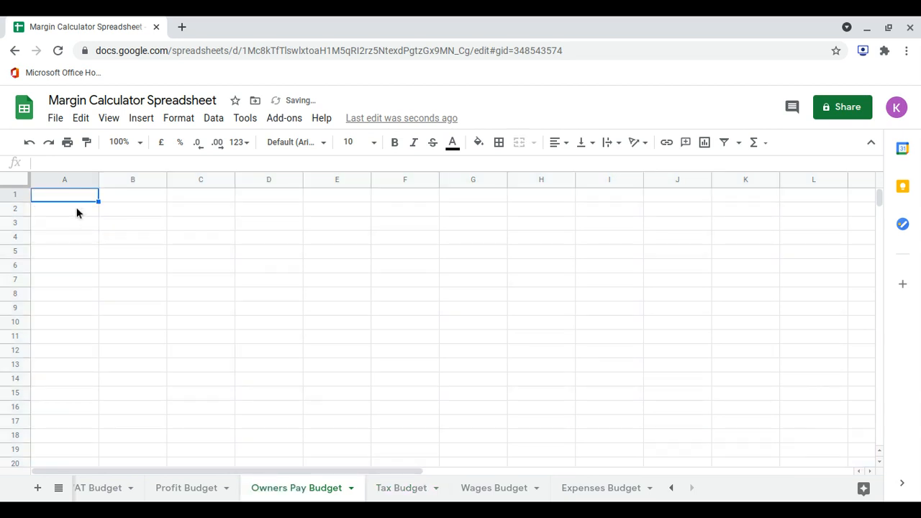
text(Materials Budget  Income	Spend		Total budget)
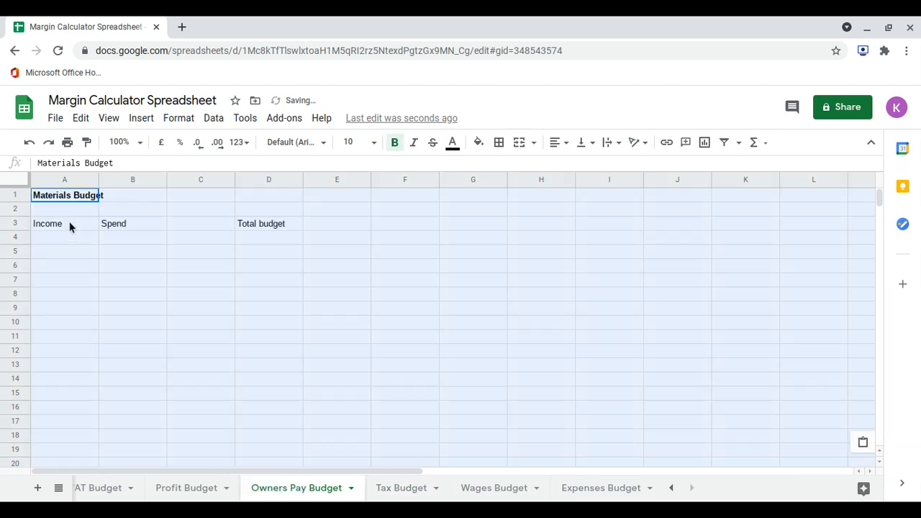
double_click(63, 163)
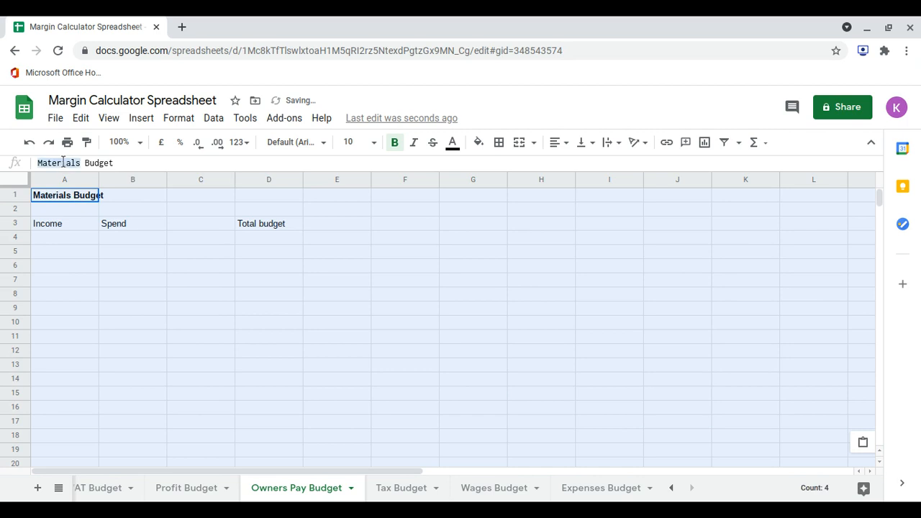
text(PO)
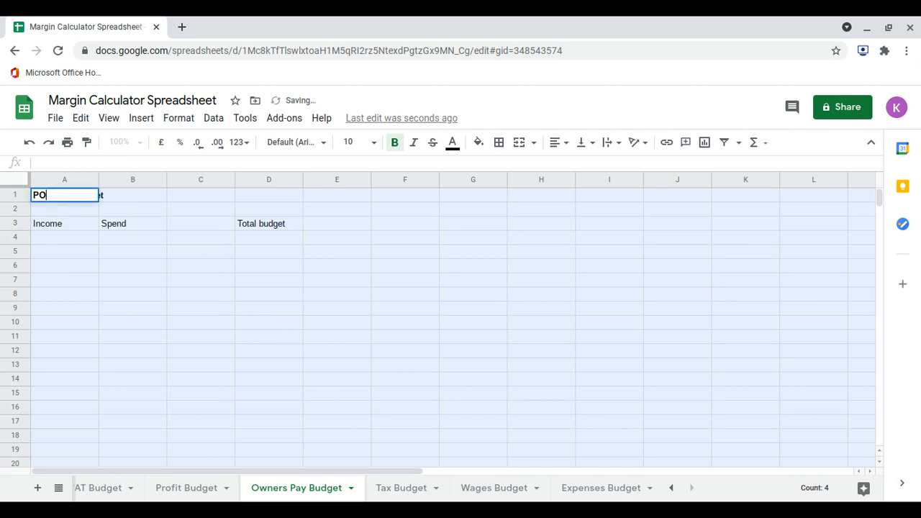
key(BackSpace)
key(BackSpace)
text(Onner)
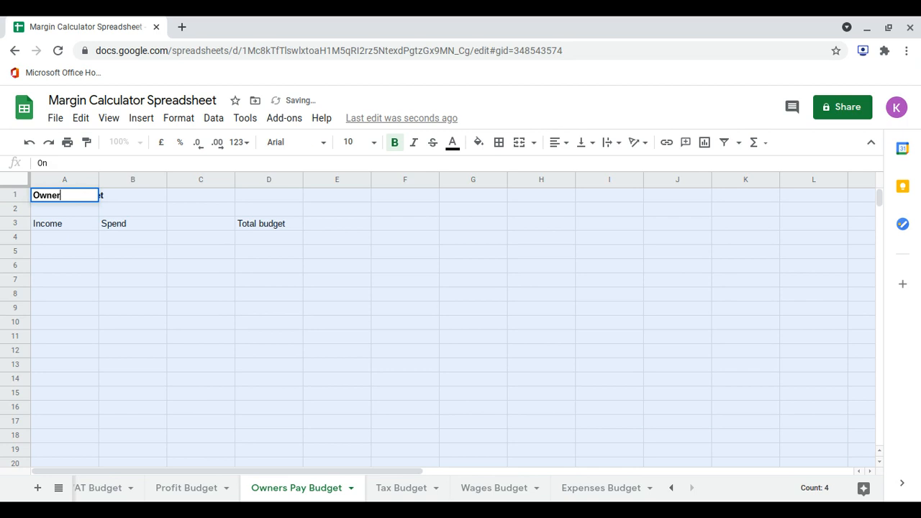
text(s Pay Budget)
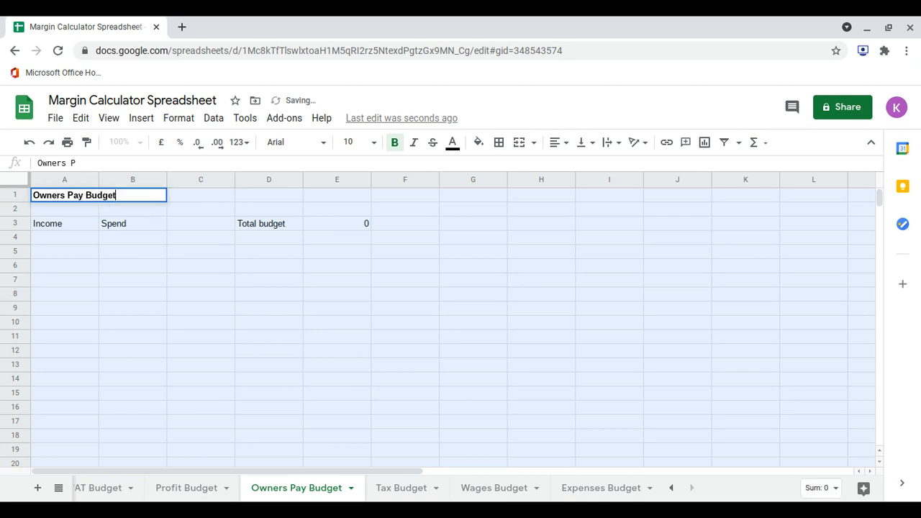
key(Return)
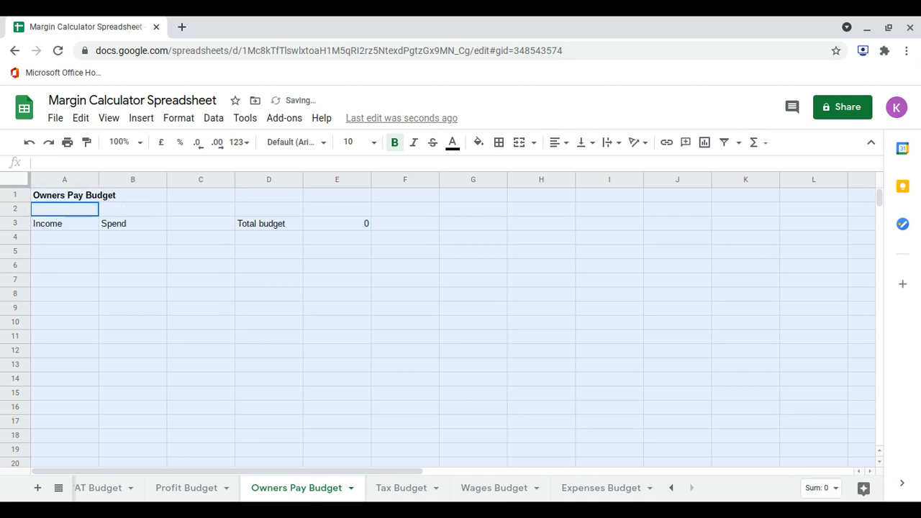
Step: Paste the copied Materials Budget layout into the Profit Budget sheet at A1 and change the A1 title to "Profit Budget"
click(186, 489)
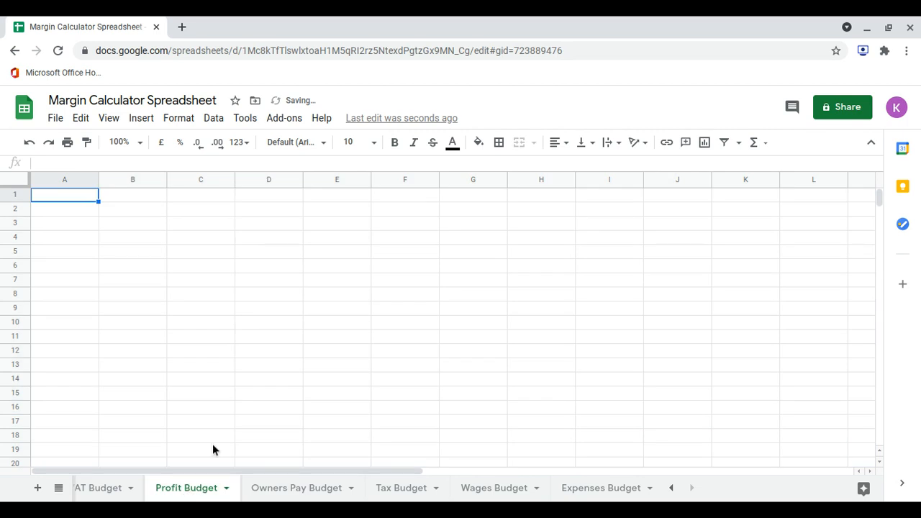
text(Materials Budget  Income	Spend		Total budget)
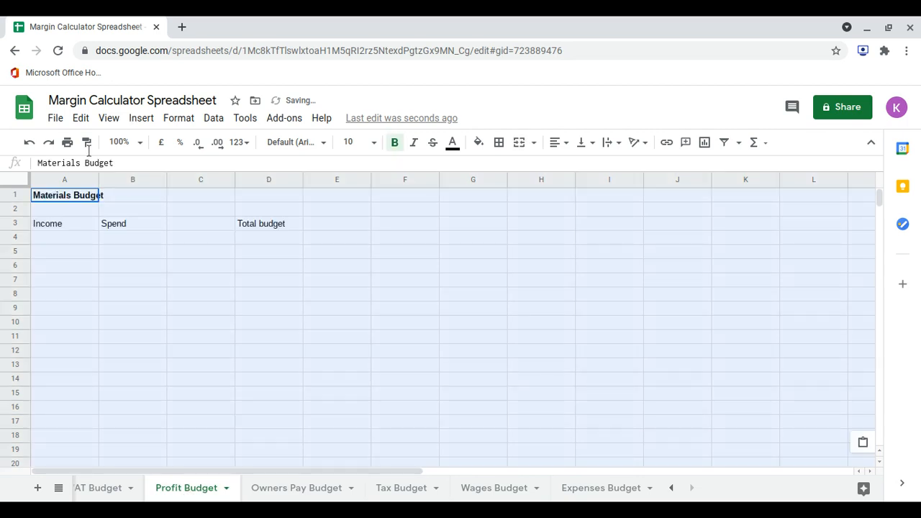
double_click(59, 163)
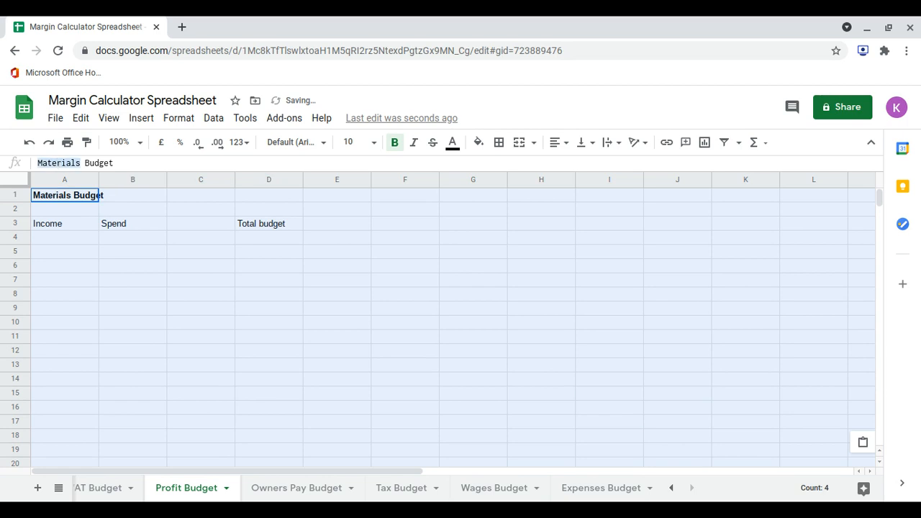
text(PRofit)
key(BackSpace)
key(BackSpace)
key(BackSpace)
key(BackSpace)
key(BackSpace)
key(BackSpace)
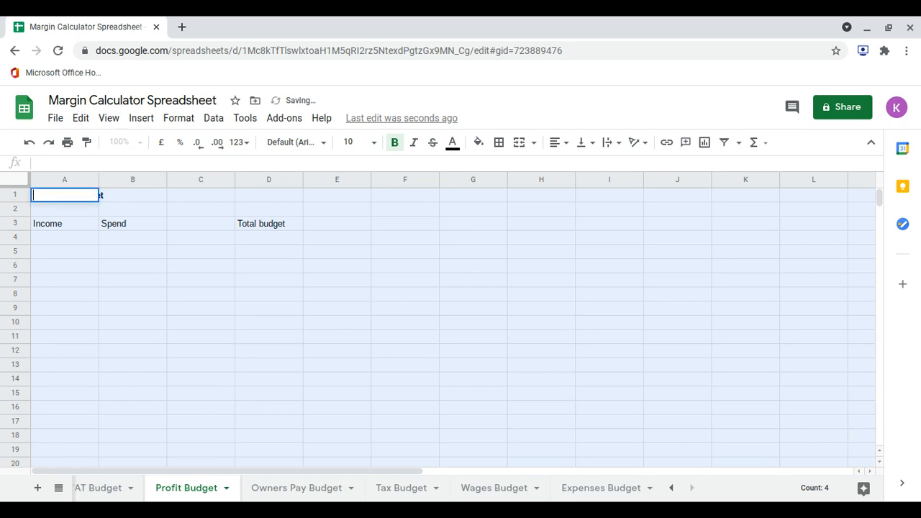
text(Profit )
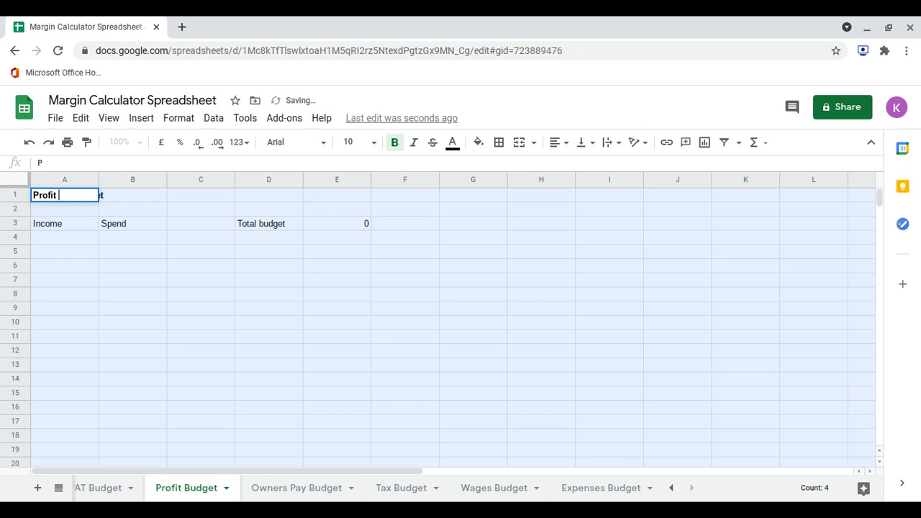
text(Budget)
key(Return)
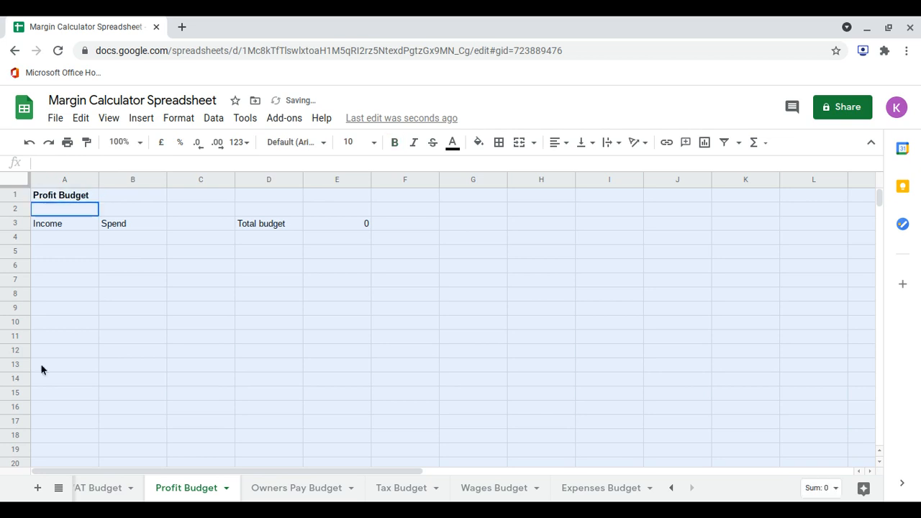
Step: Review the Daily Income entries in A4:A10 of the Income Sheet
scroll(566, 490, up, 5)
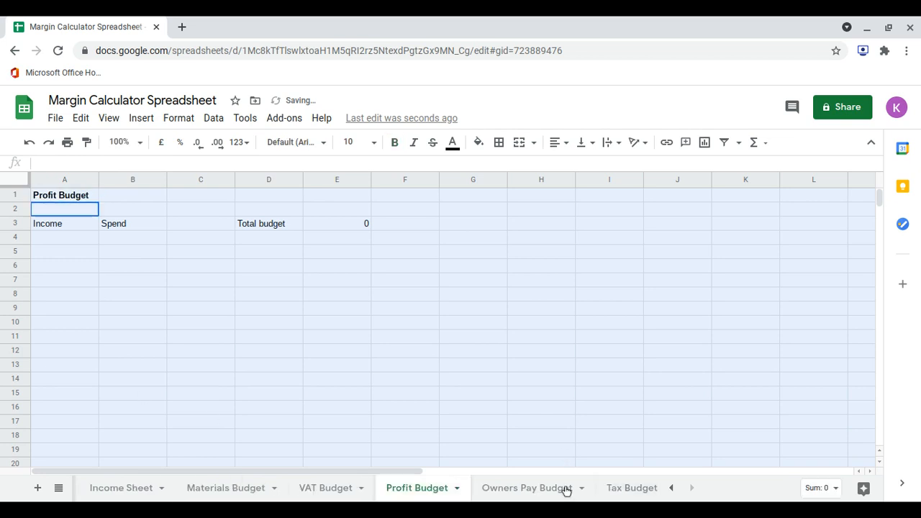
click(247, 492)
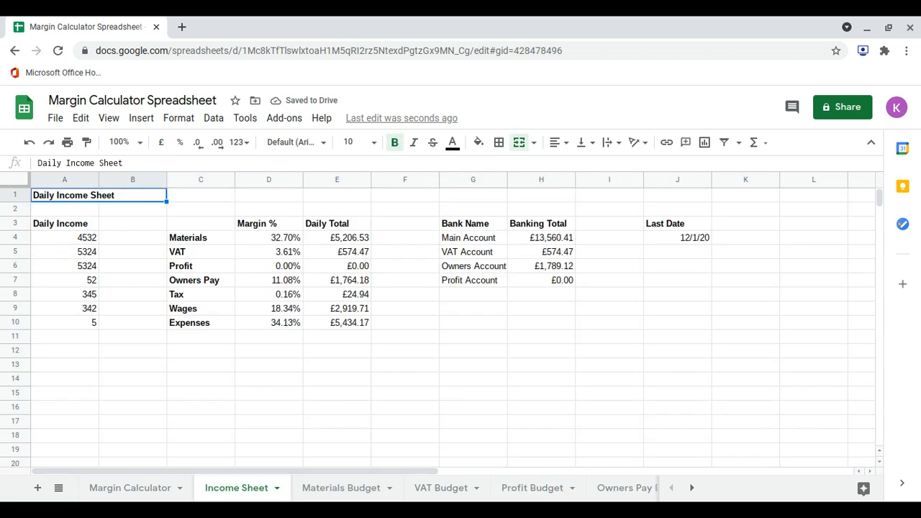
key(Down)
key(Down)
key(Down)
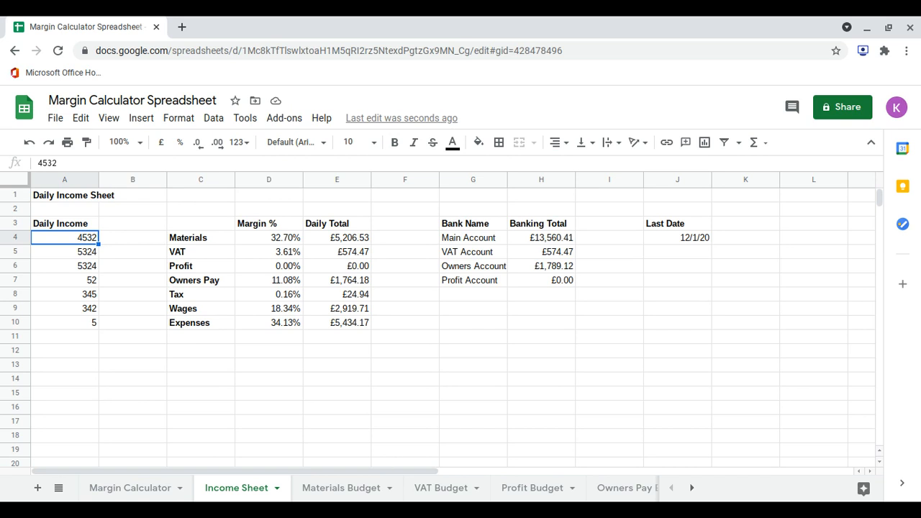
key(Down)
key(Down)
key(Down)
key(Down)
key(Down)
key(Down)
key(Up)
key(Up)
key(Up)
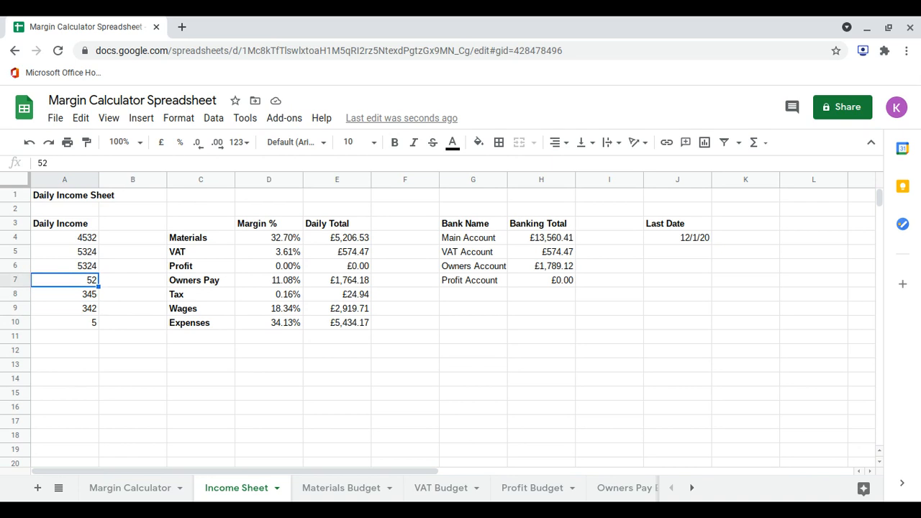
key(Up)
key(Up)
key(Up)
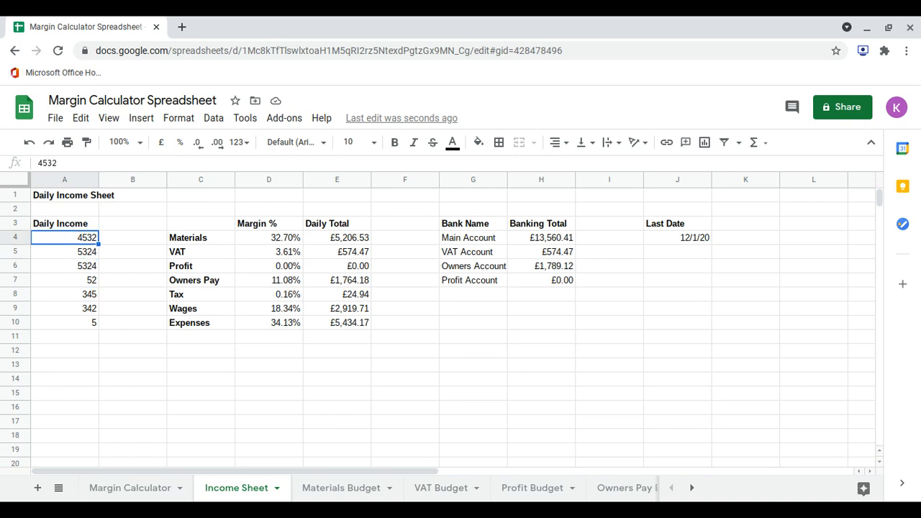
key(Down)
key(Down)
key(Down)
key(Down)
key(Down)
key(Down)
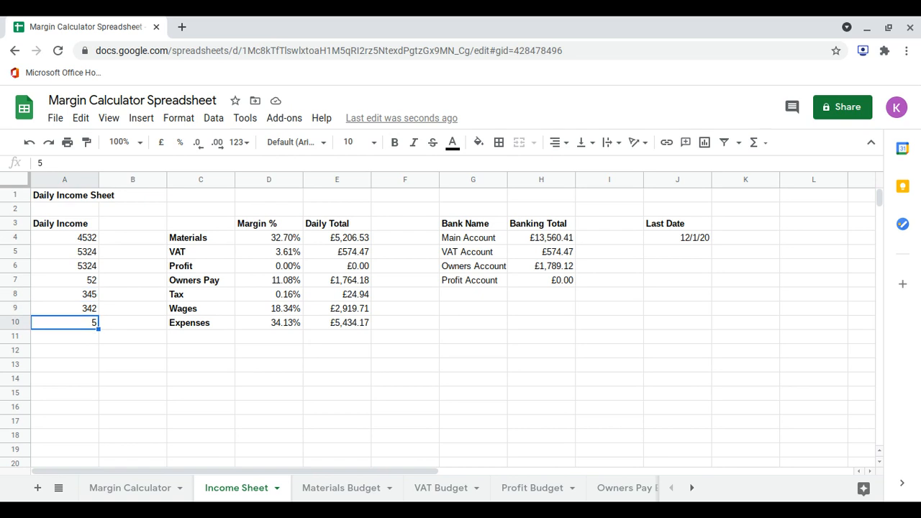
Step: Examine the Margin % values and the Daily Total formulas for each category from Materials to Expenses
key(Right)
key(Right)
key(Right)
key(Up)
key(Up)
key(Up)
key(Up)
key(Up)
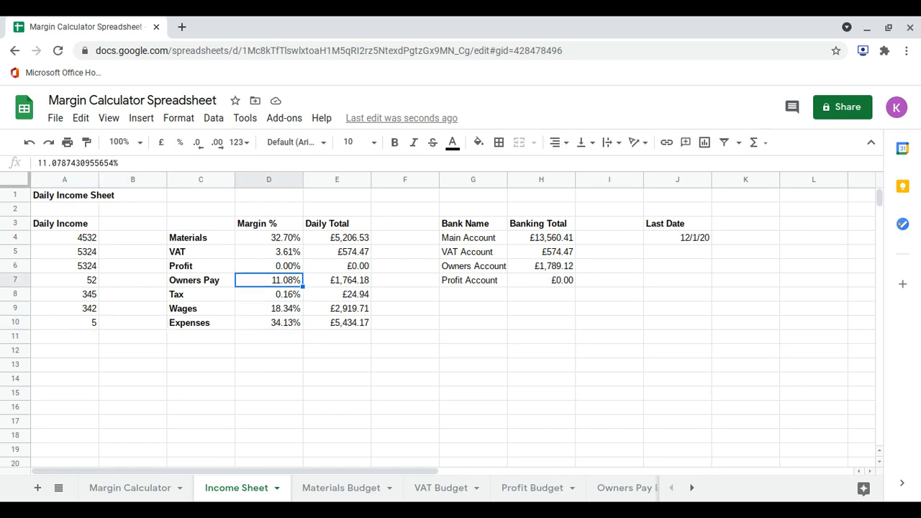
key(Right)
key(Down)
key(Down)
key(Down)
key(Down)
key(Down)
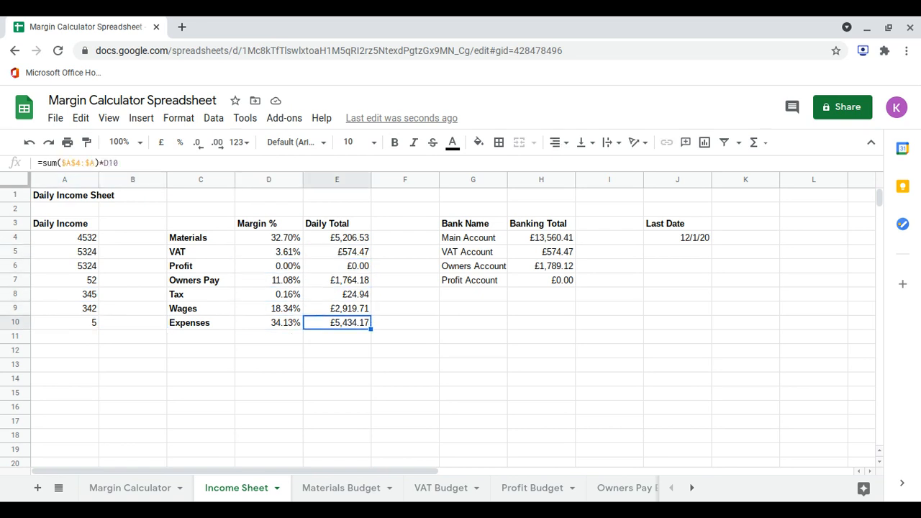
key(Up)
key(Up)
key(Up)
key(Up)
key(Up)
key(Up)
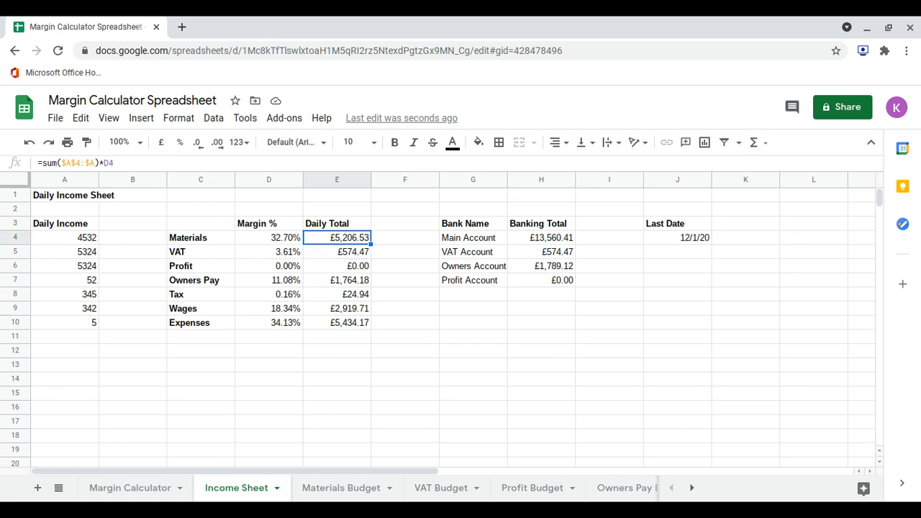
key(Down)
key(Down)
key(Down)
key(Down)
key(Down)
key(Down)
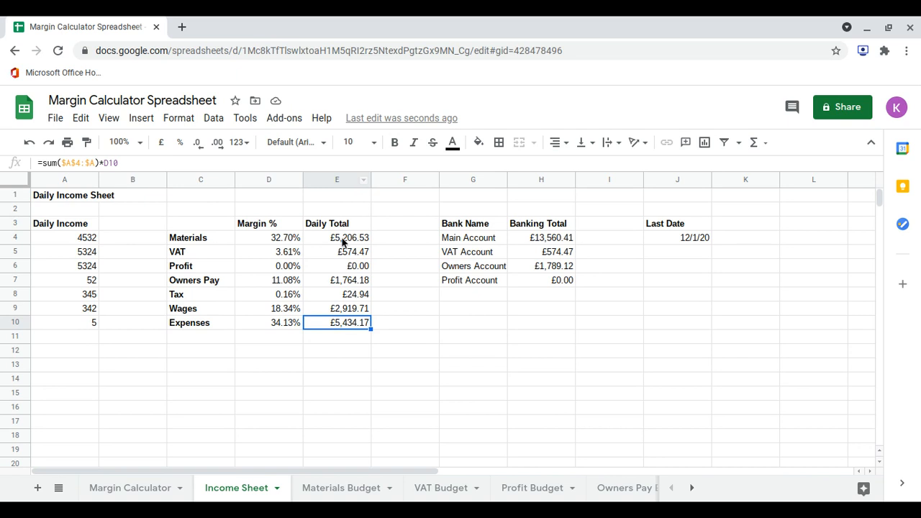
Step: Enter 5206.53 as a test income in A4 of the Materials Budget sheet and check the total budget in E3
click(344, 496)
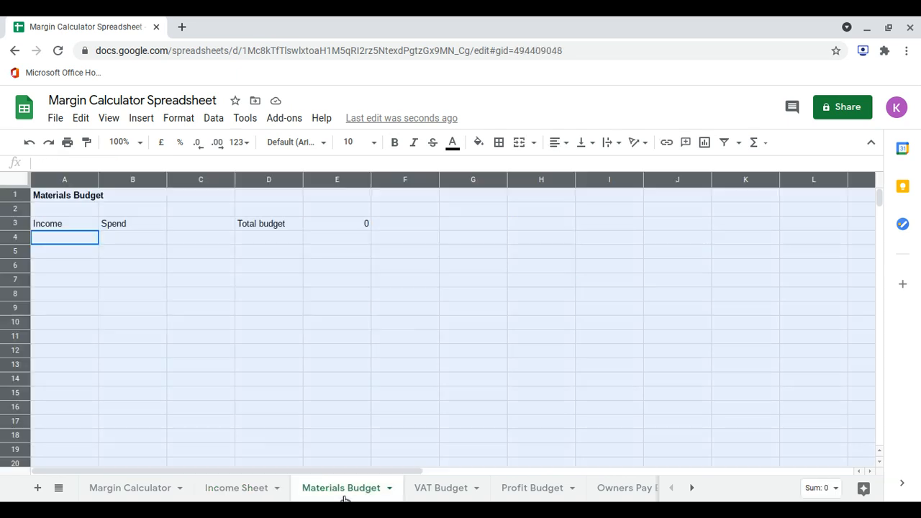
click(77, 242)
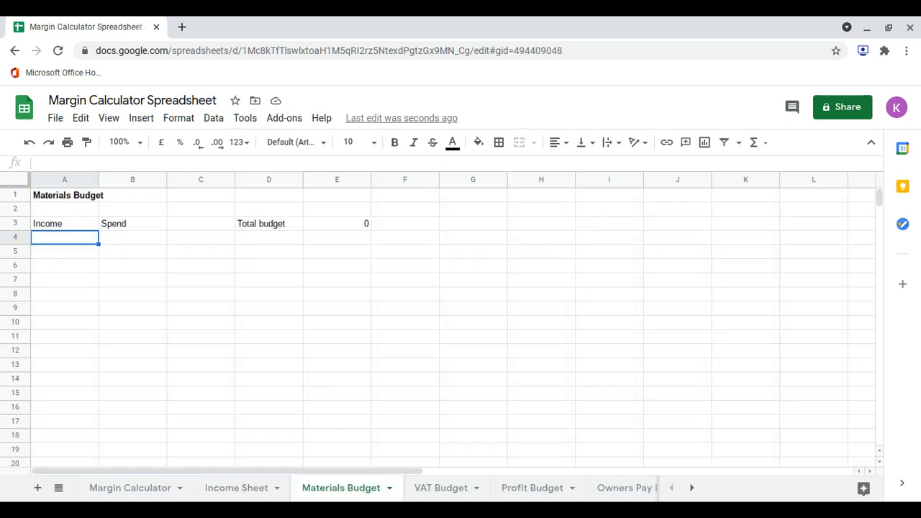
text(5206.53)
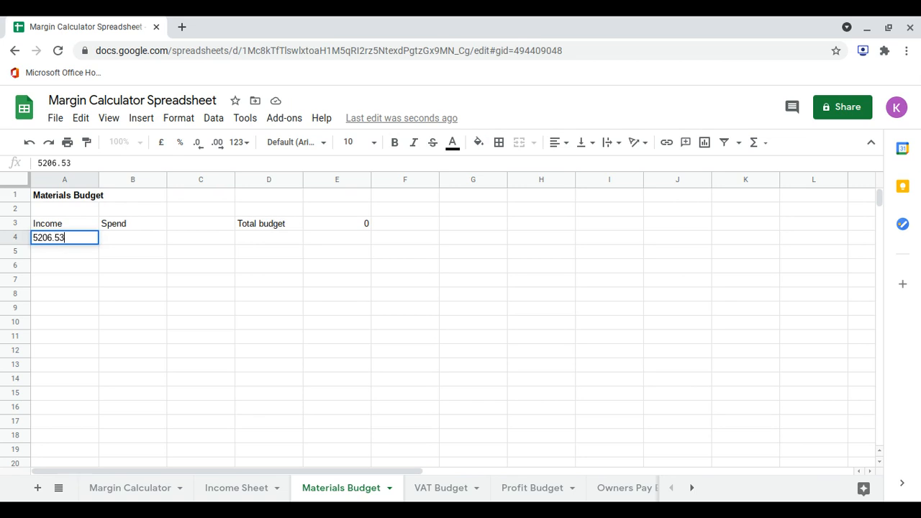
key(Return)
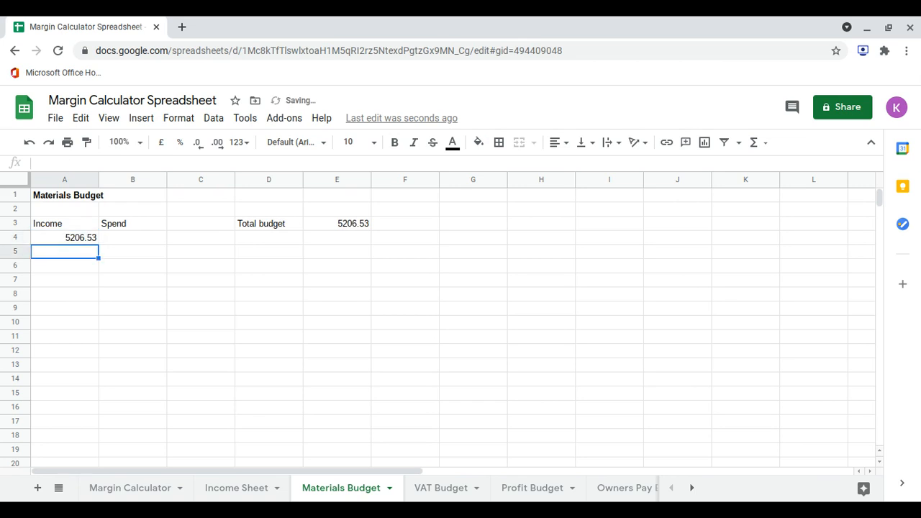
key(Up)
key(Up)
key(Right)
key(Right)
key(Right)
key(Right)
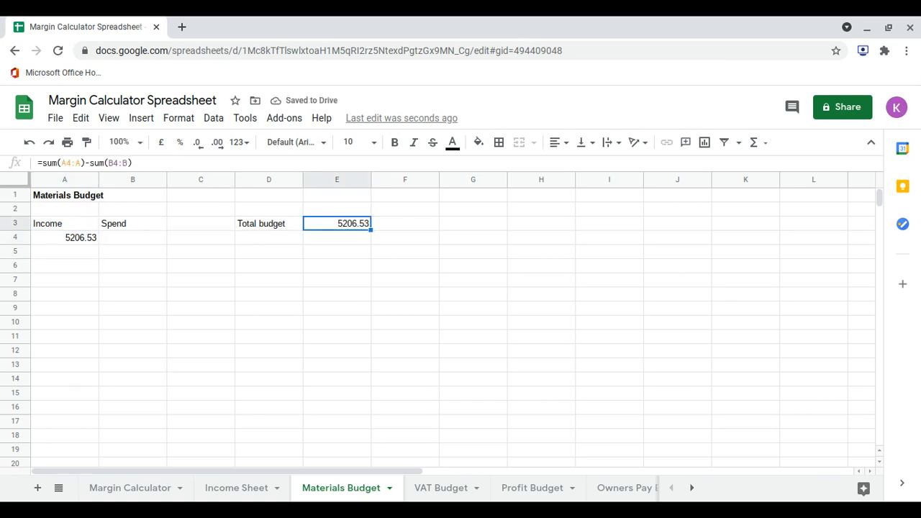
Step: Enter 1506 as a test spend in B4 of the Materials Budget sheet and check the total budget
key(Left)
key(Left)
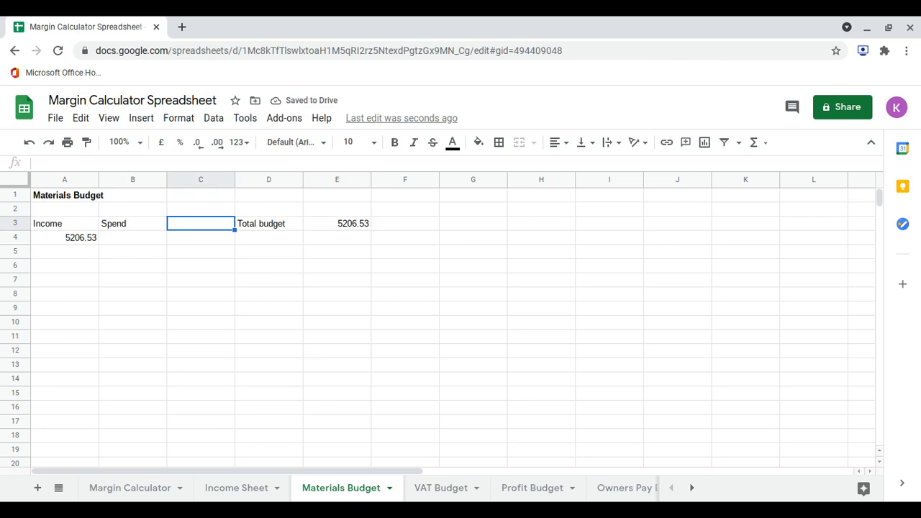
key(Left)
key(Down)
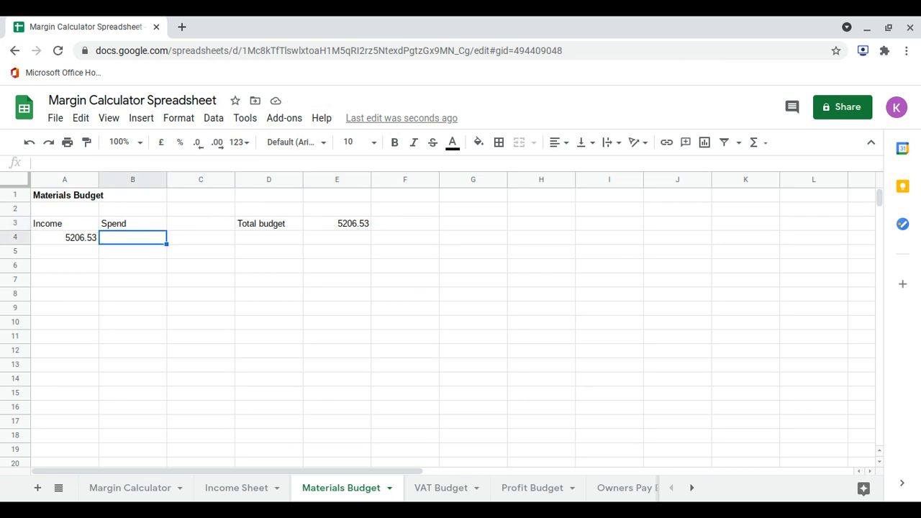
text(150)
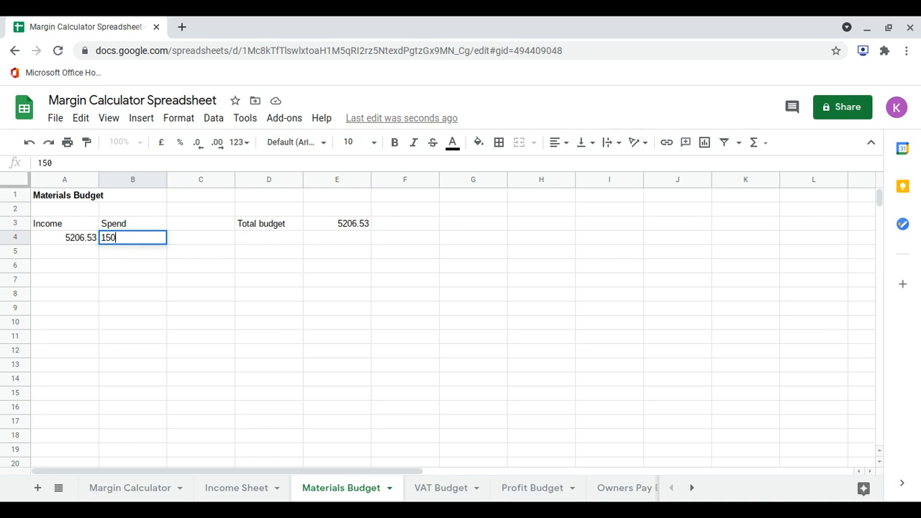
text(6)
key(BackSpace)
text(6)
key(Return)
key(Up)
key(Up)
key(Right)
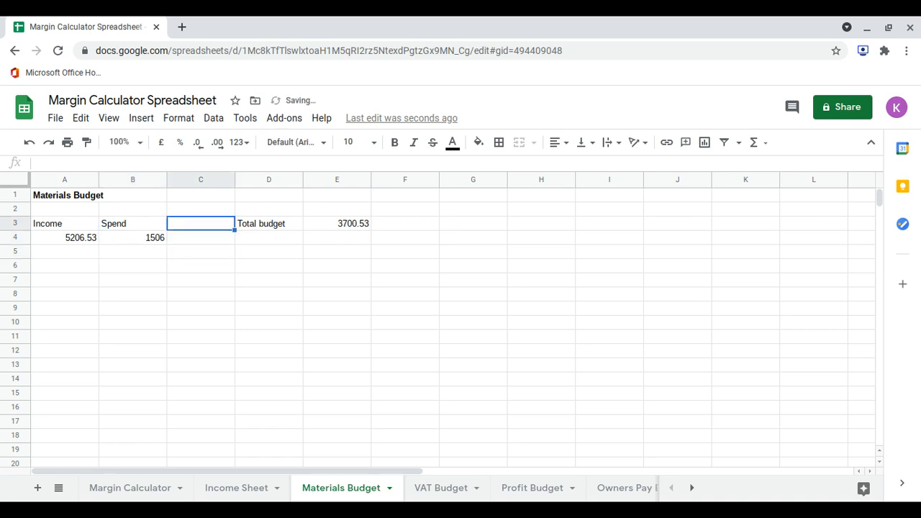
key(Right)
key(Right)
key(Right)
Step: Delete the test spend in B4 and the test income in A4, and return to the Income Sheet
key(Left)
key(Down)
key(Left)
key(Left)
key(Left)
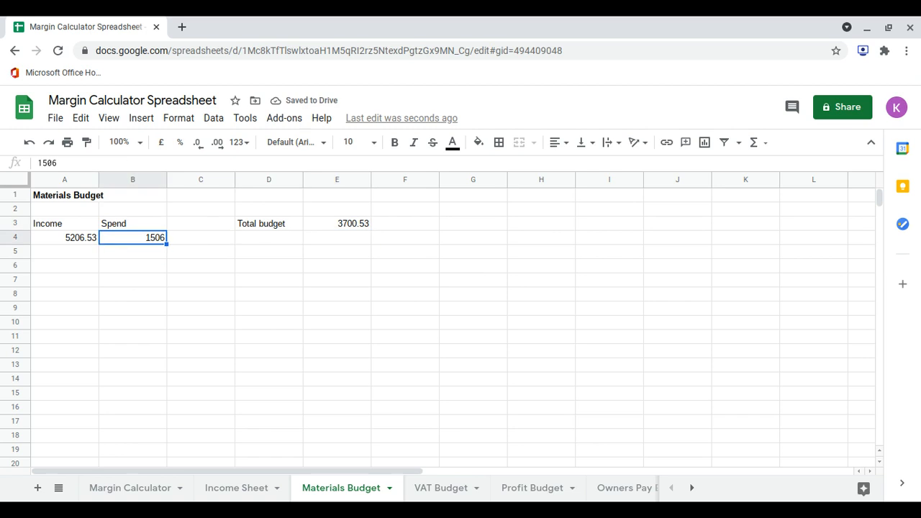
key(Delete)
key(Left)
key(Delete)
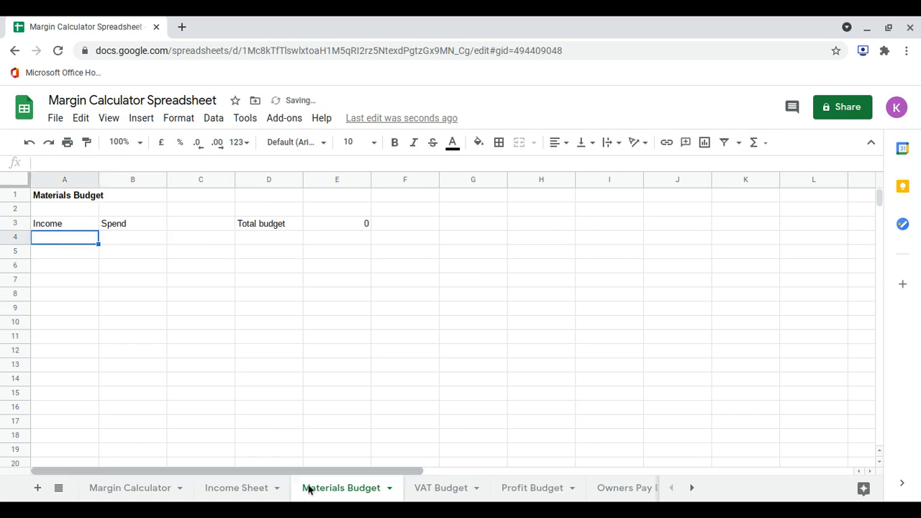
click(245, 491)
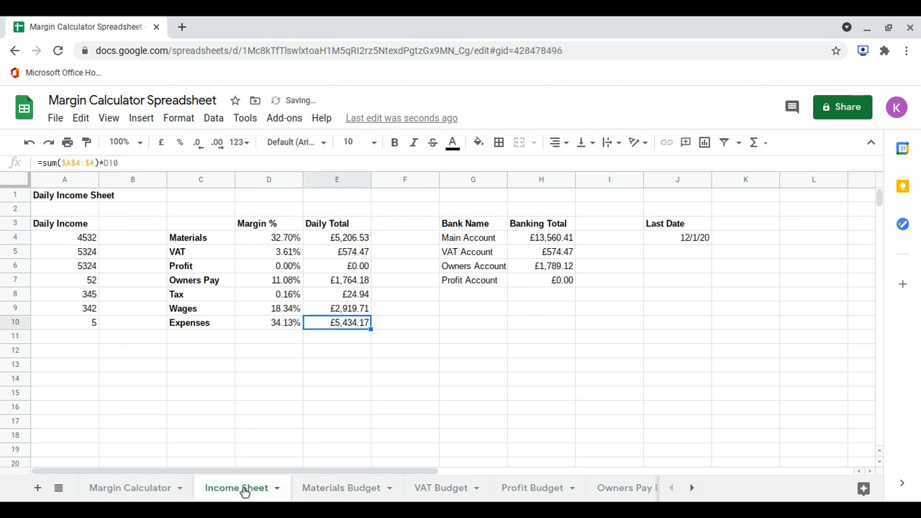